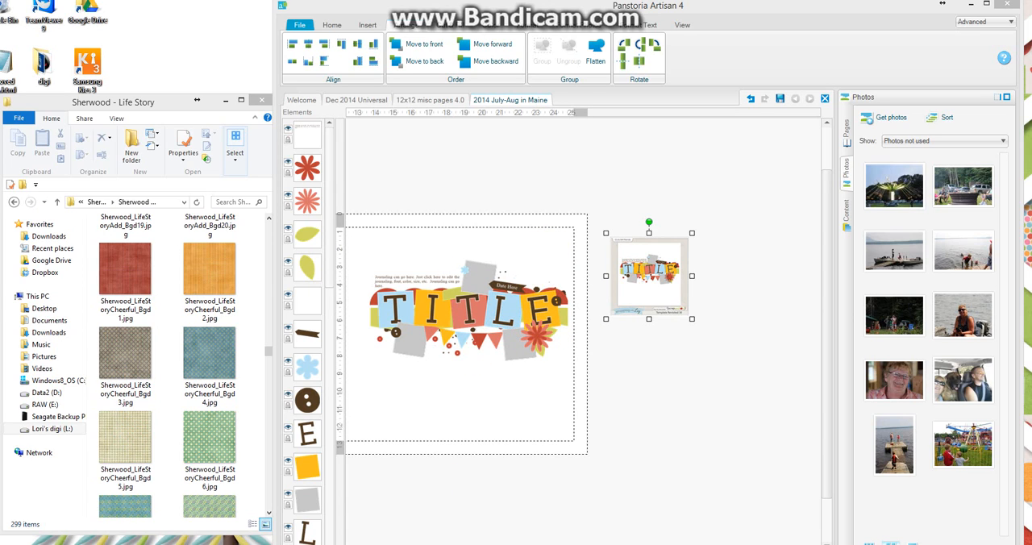
Move the template preview image lower in the empty area beside the page.
scroll(583, 332, up, 8)
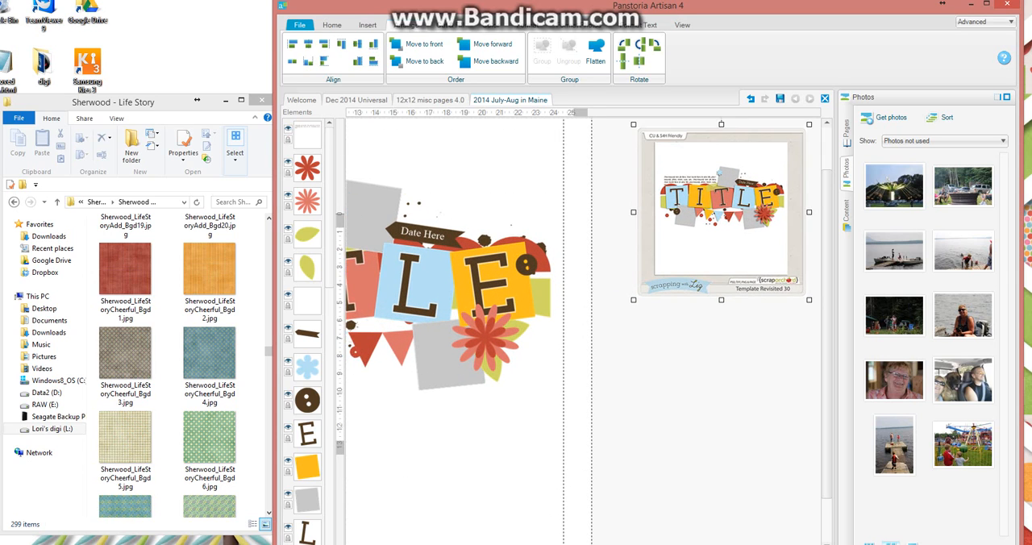
scroll(583, 332, right, 5)
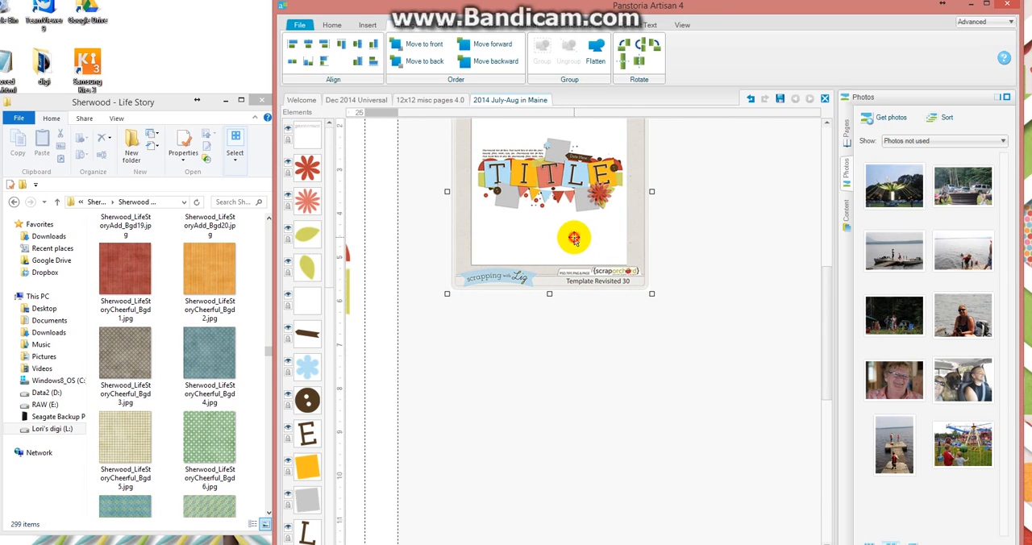
drag(573, 237, 552, 482)
Add a text box above the template preview with the lines "Scrapping with Liz Template Revisited 30" and "Sherwood Studios Life Story kit".
click(368, 25)
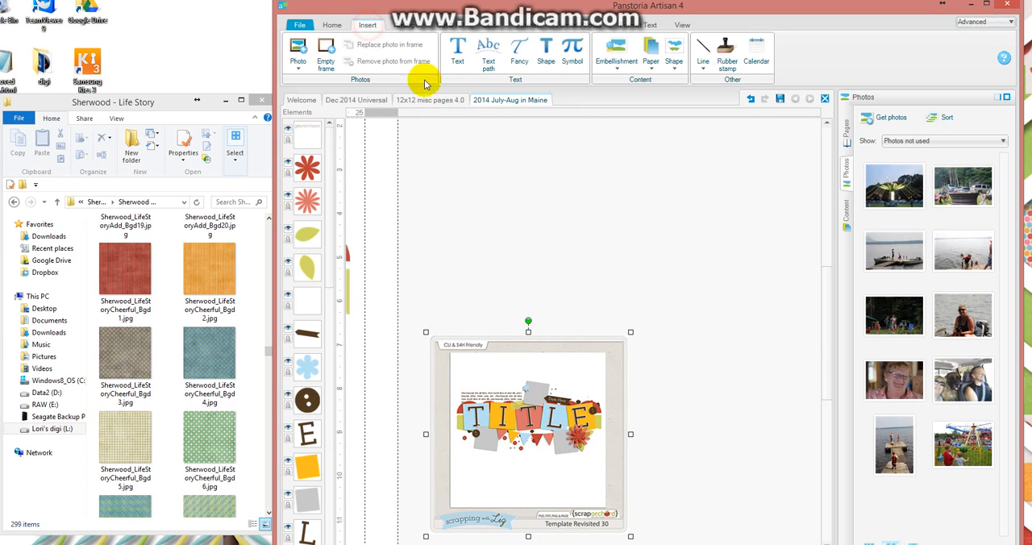
click(457, 53)
click(555, 138)
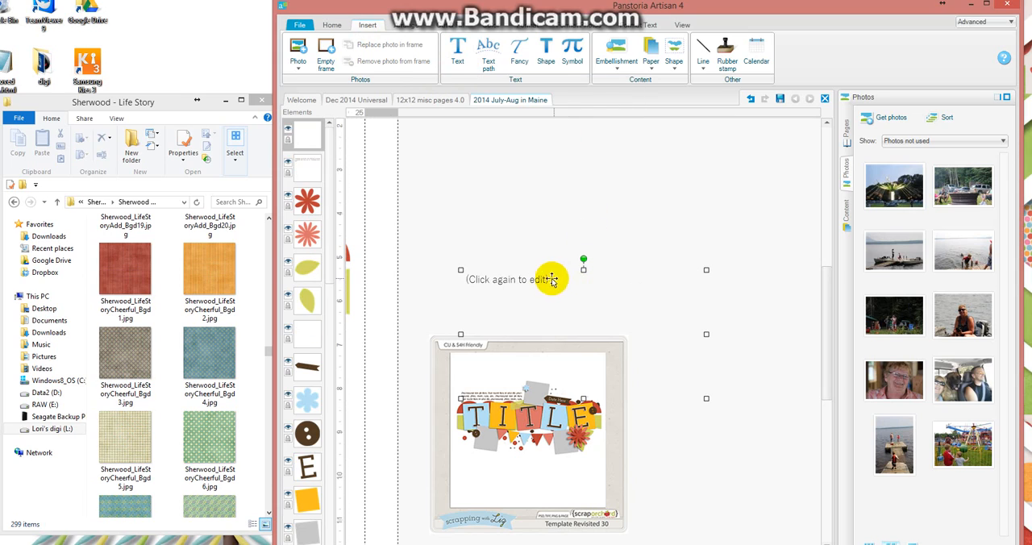
drag(552, 280, 506, 142)
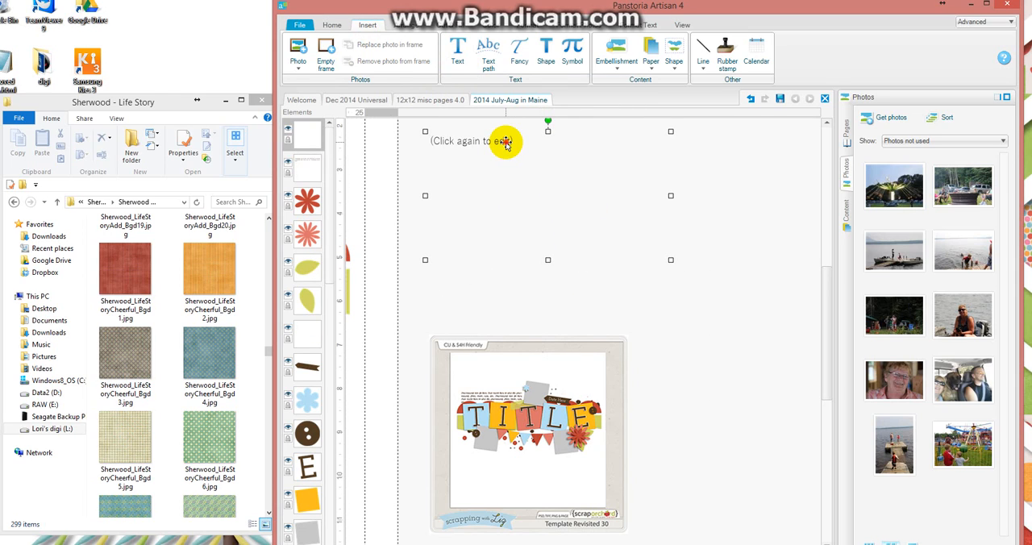
click(505, 142)
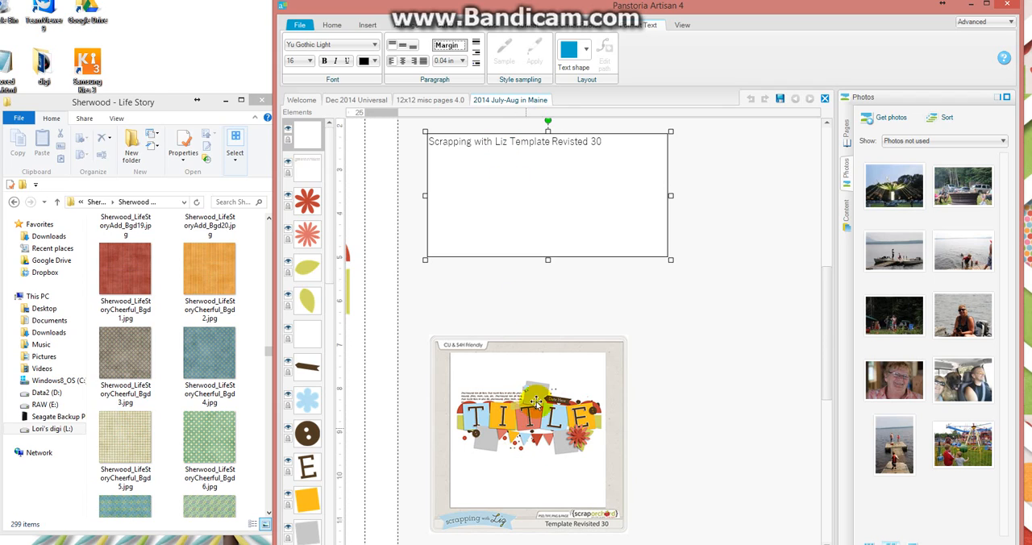
double_click(557, 141)
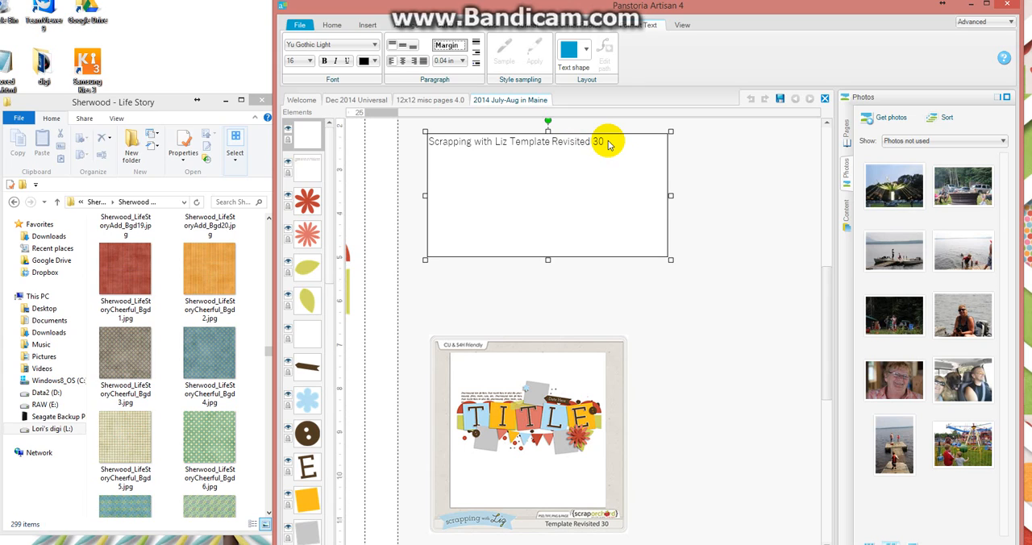
key(Return)
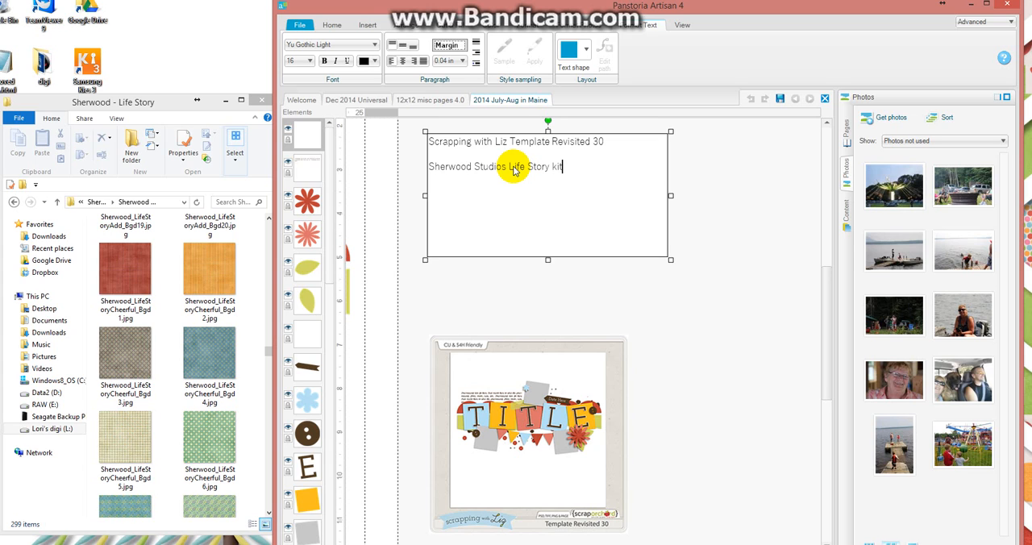
click(528, 309)
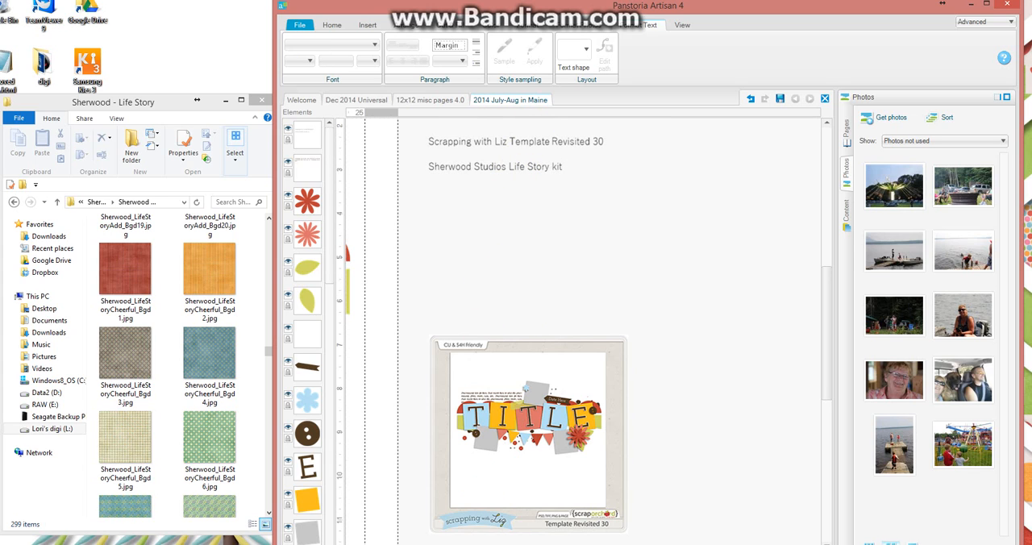
Shorten the journaling text box above the title so it fits closely around its three lines of text.
scroll(583, 330, left, 5)
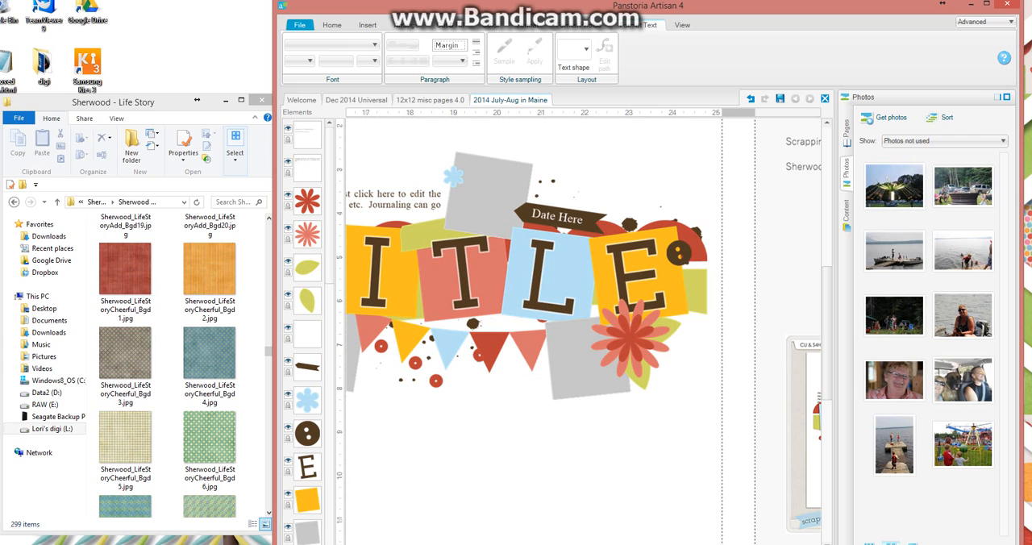
scroll(583, 331, left, 2)
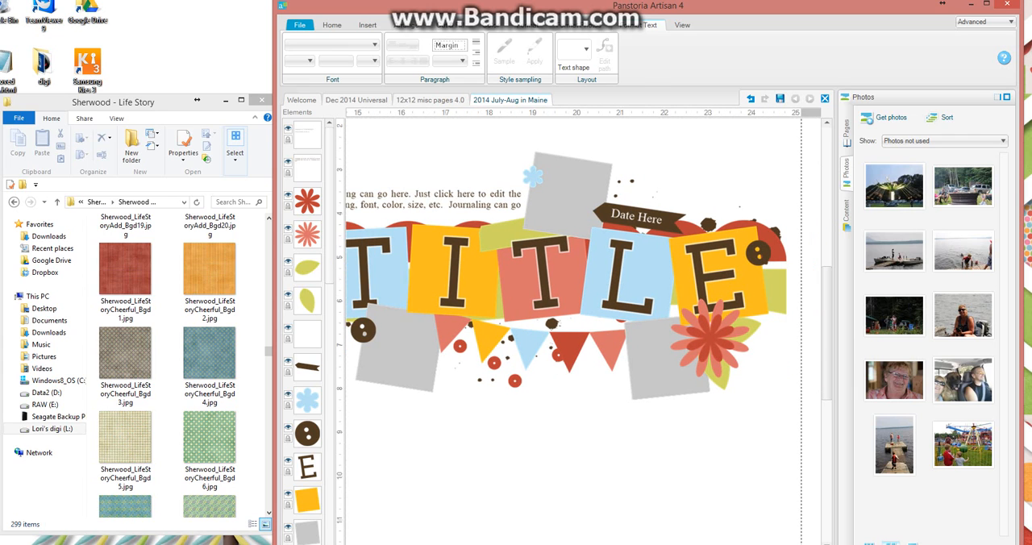
click(382, 543)
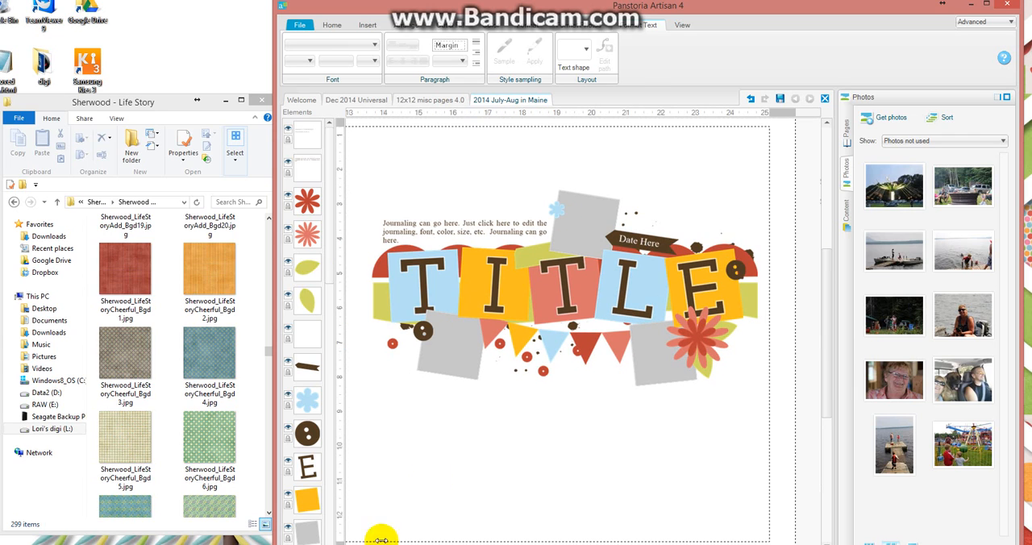
click(583, 217)
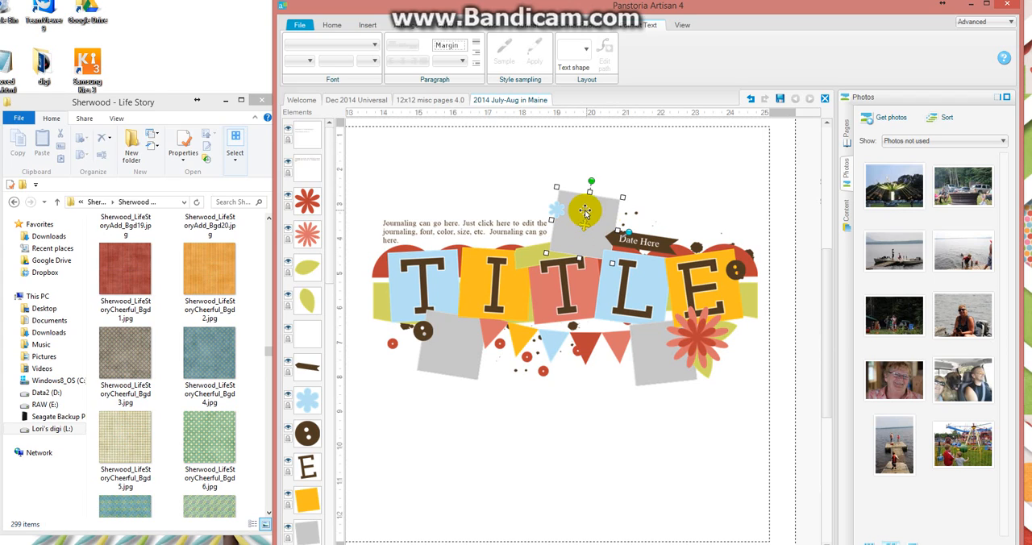
click(514, 294)
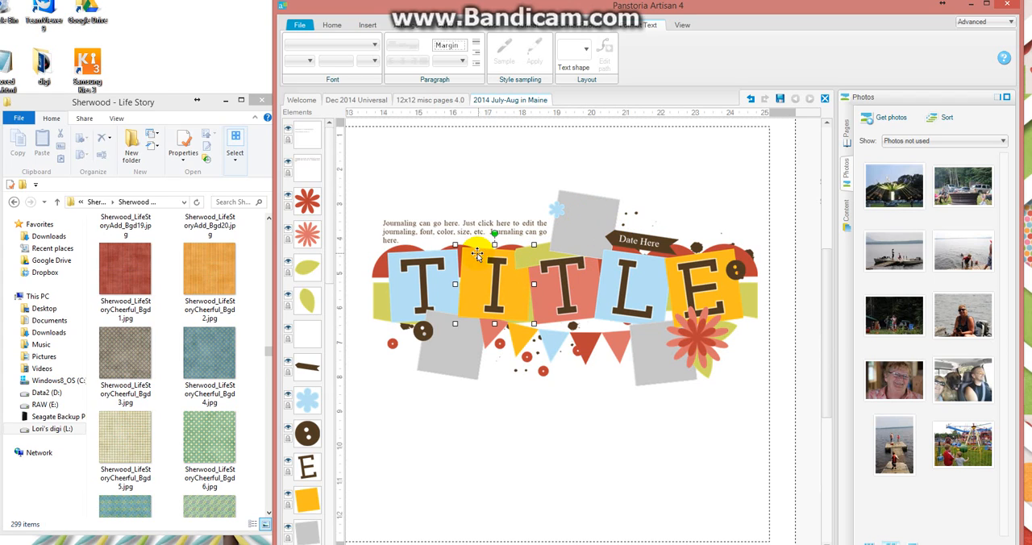
click(480, 223)
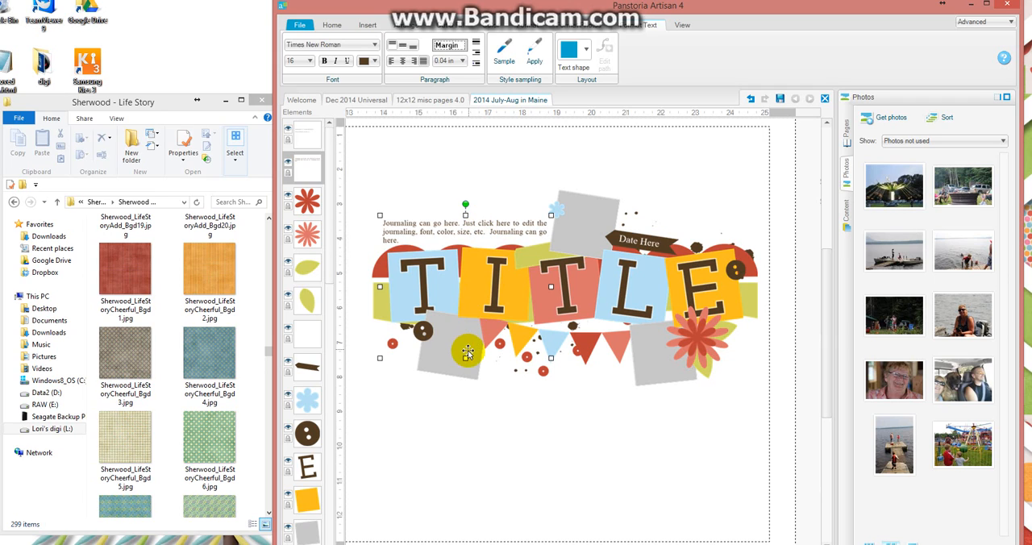
drag(466, 358, 465, 218)
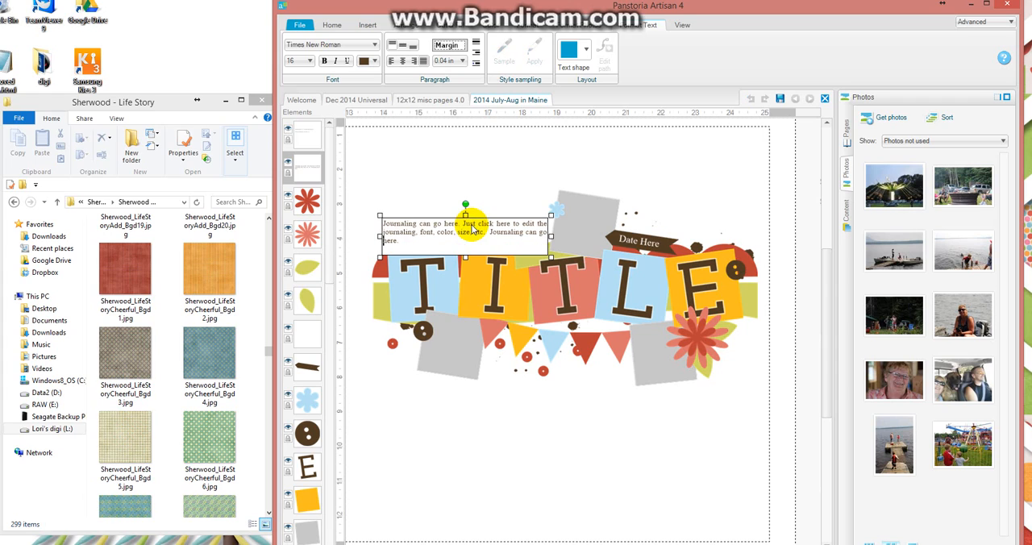
click(460, 432)
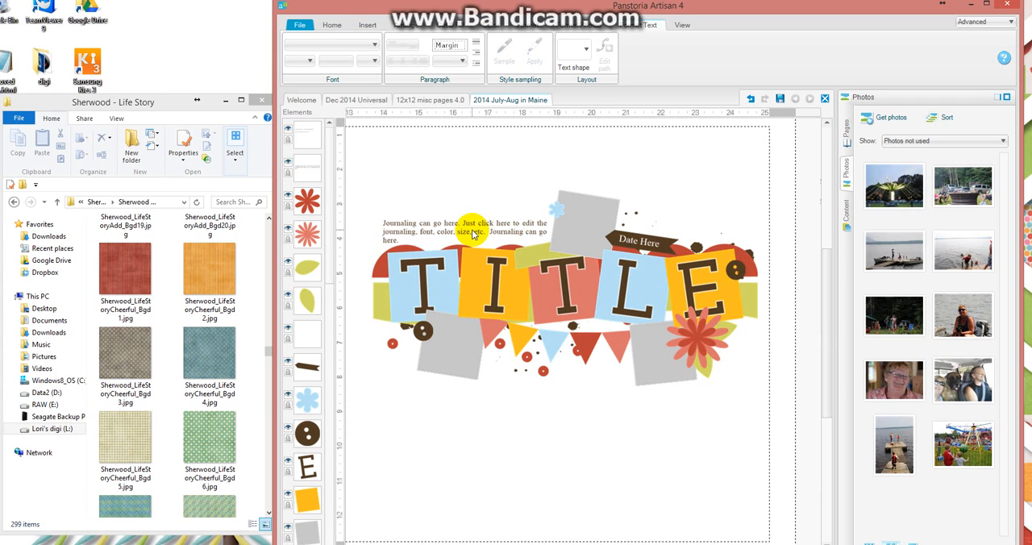
click(644, 243)
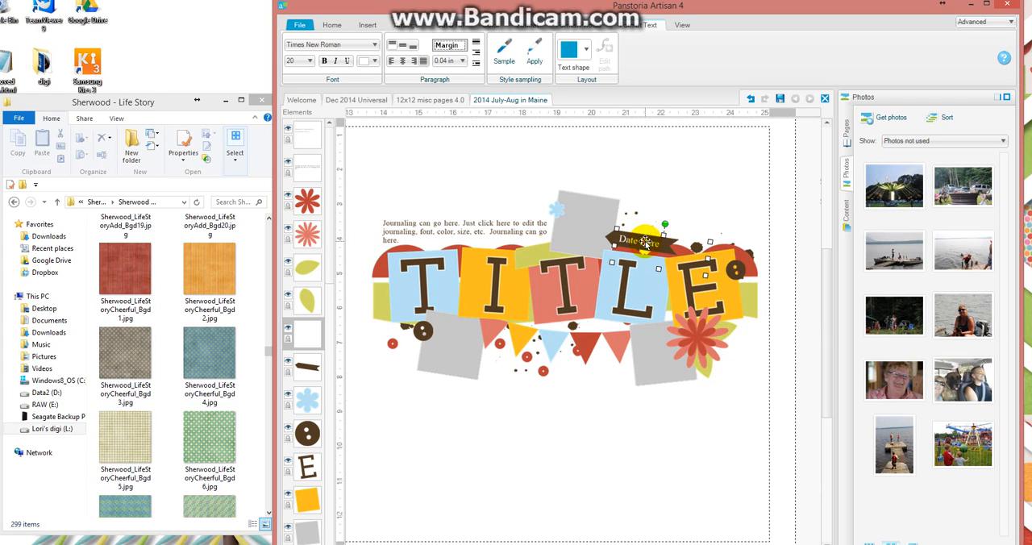
click(645, 244)
click(587, 457)
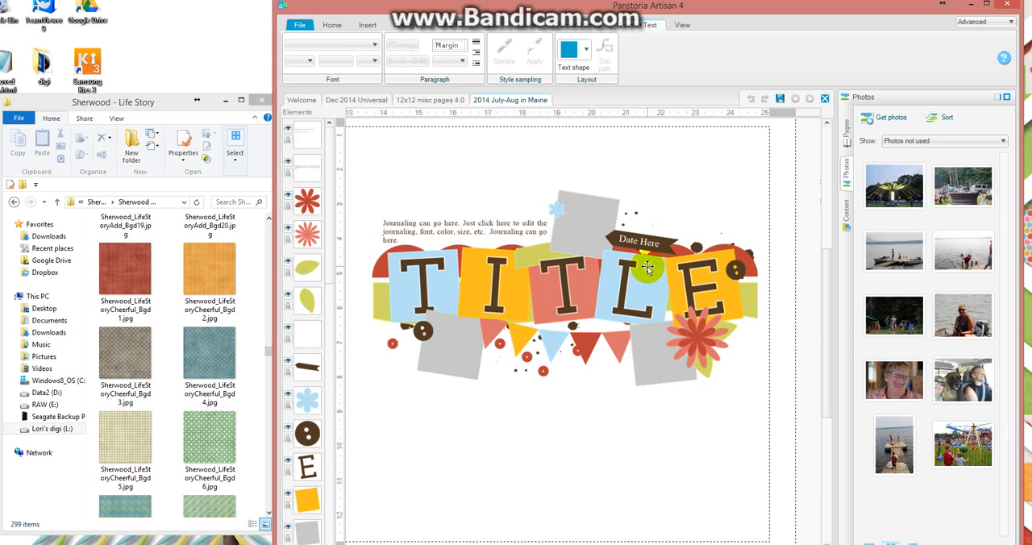
click(632, 382)
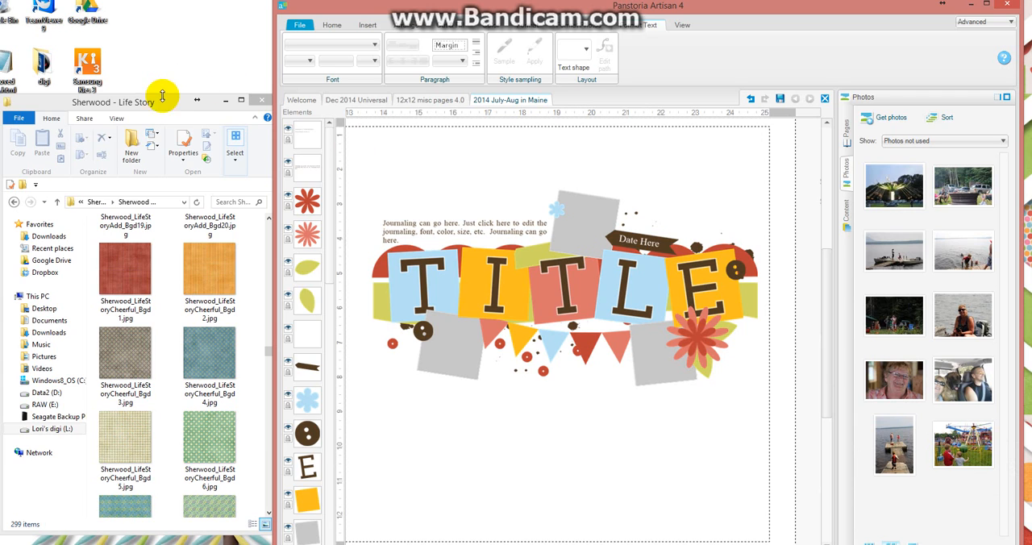
Fill the gray square below the first title letters with the paper Sherwood_LifeStoryCheerful_Bgd3.jpg from the Life Story kit folder.
drag(145, 103, 148, 98)
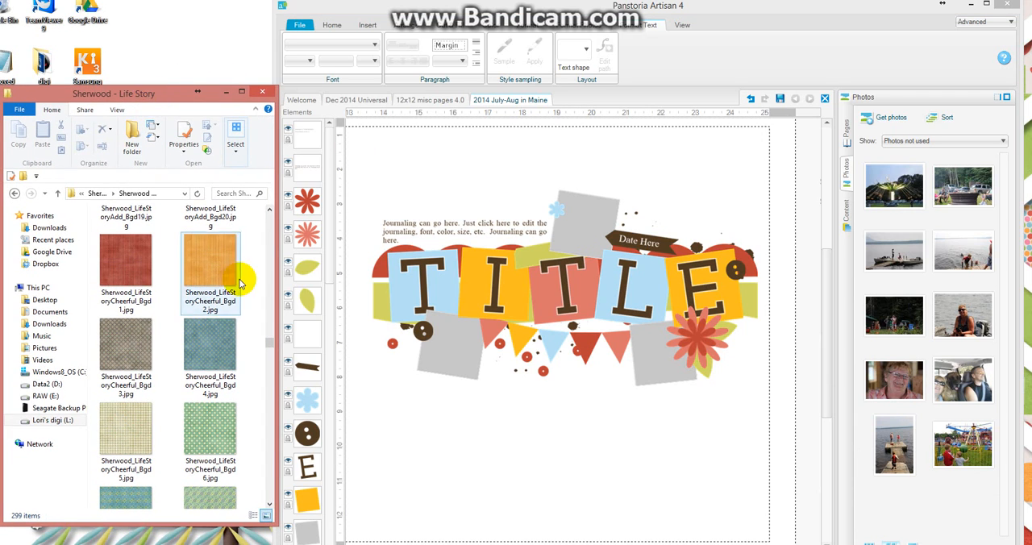
click(131, 346)
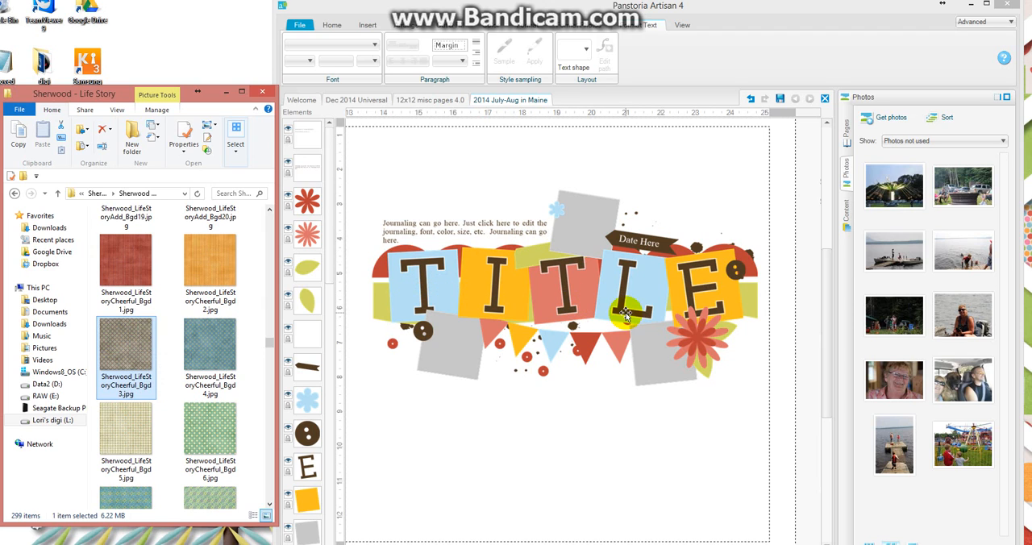
click(846, 130)
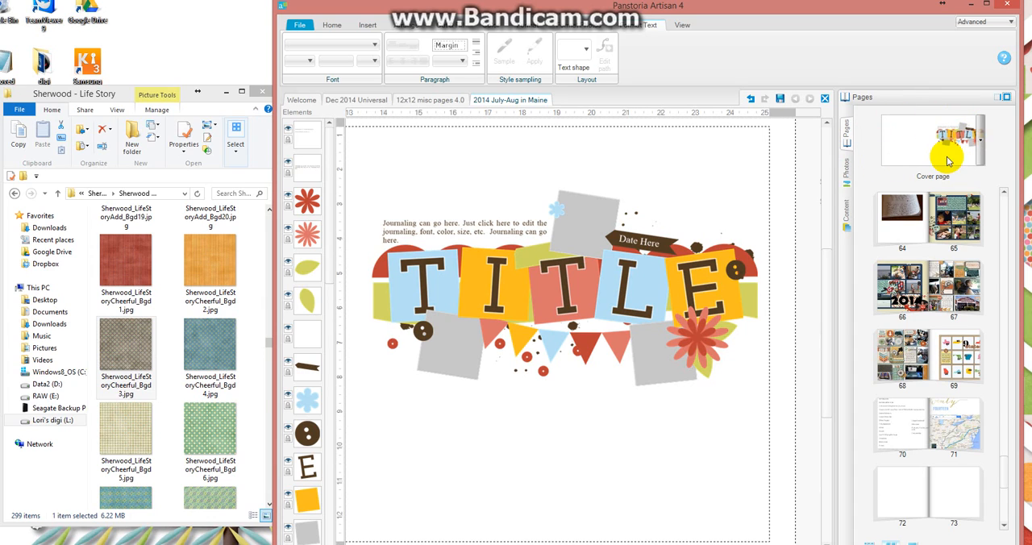
click(847, 176)
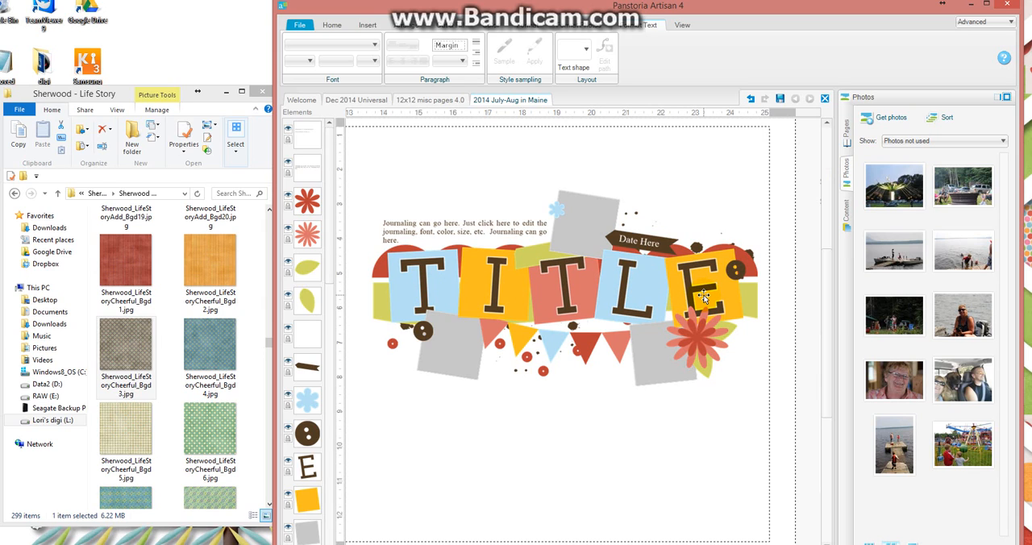
click(122, 354)
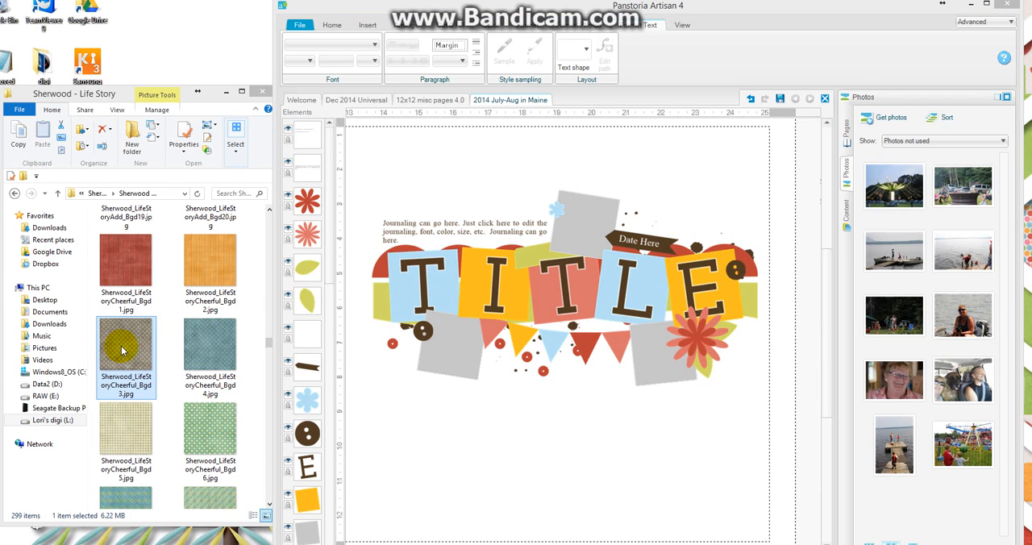
drag(122, 351, 444, 361)
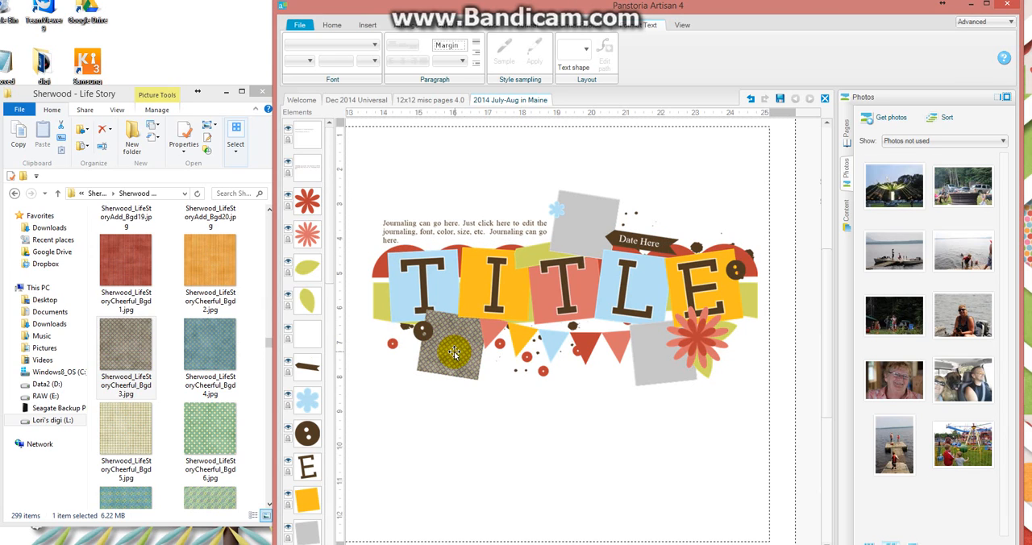
Enlarge the paper pattern inside the newly filled square below the title.
click(453, 355)
drag(495, 353, 546, 322)
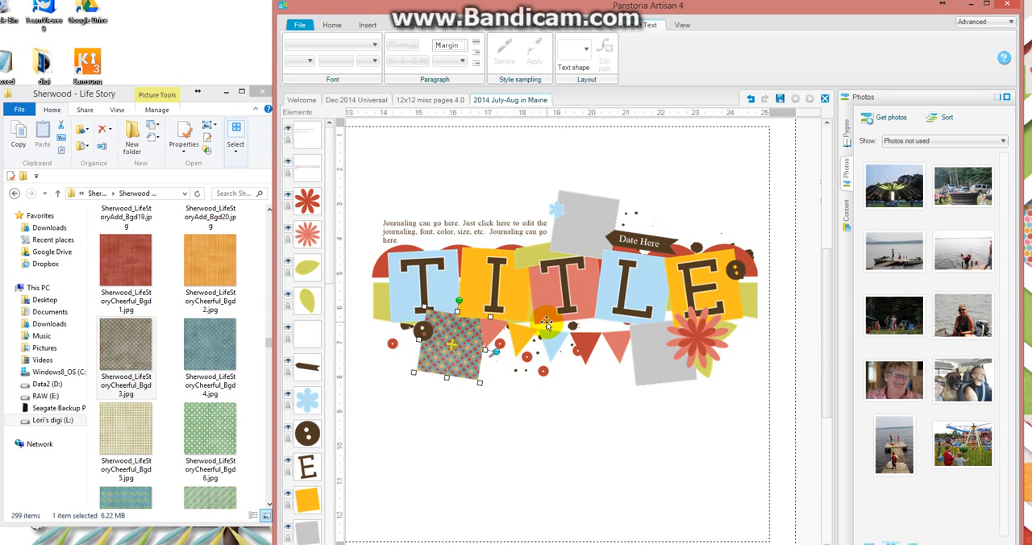
click(505, 391)
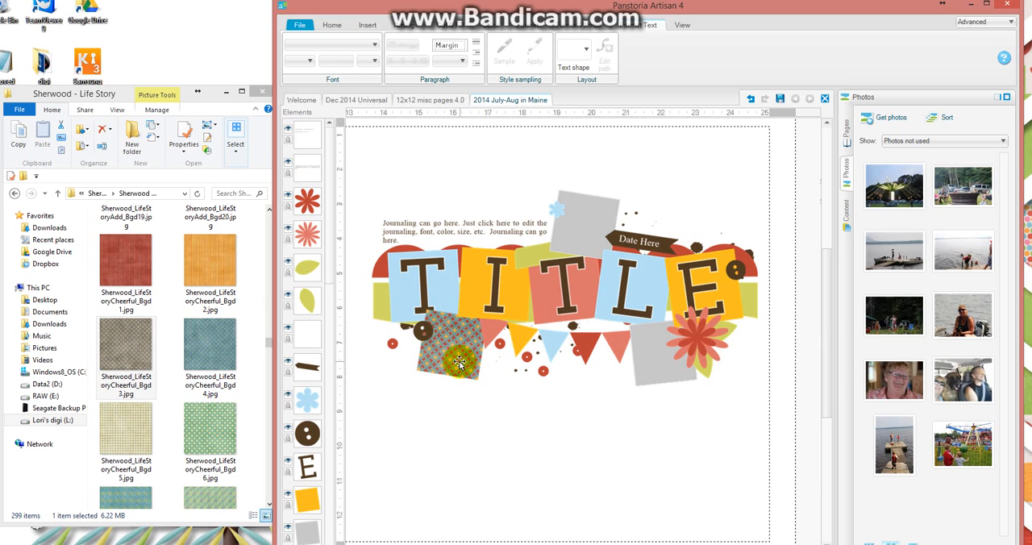
Fill the gray square above the title with the paper Sherwood_LifeStoryCheerful_Bgd5.jpg.
drag(127, 431, 586, 232)
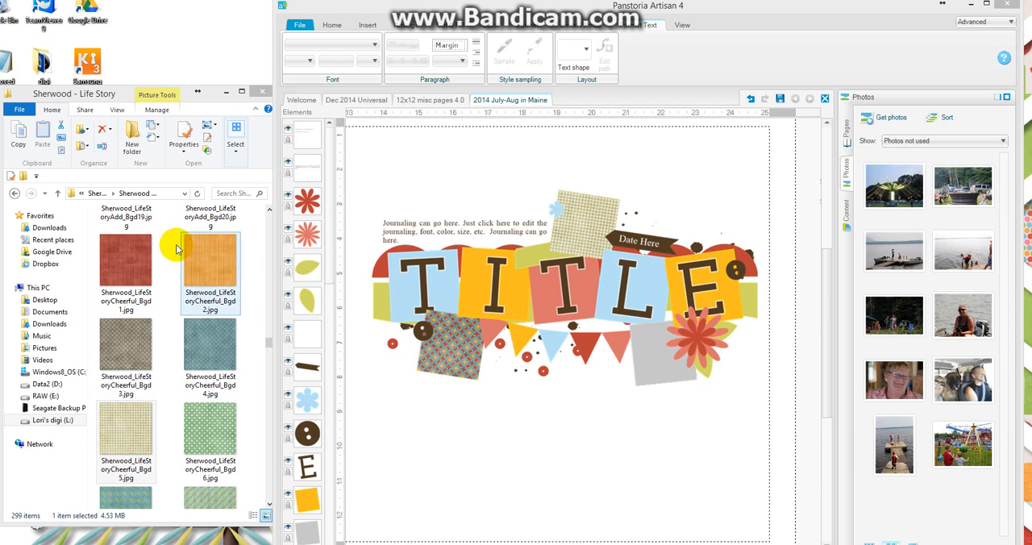
Browse up to the digikits folder, then return to the Sherwood - Life Story kit and look through its flowers and frames.
click(14, 193)
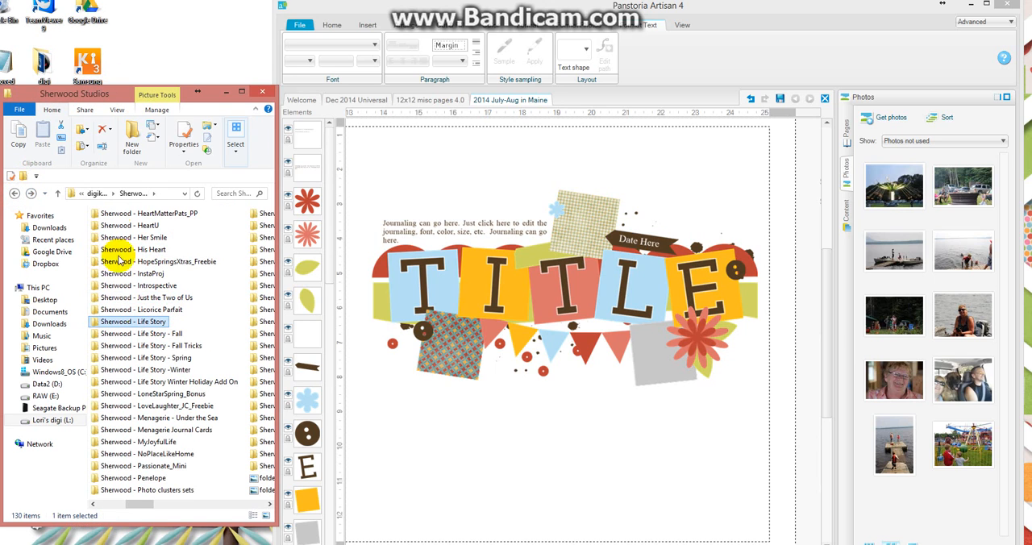
click(95, 195)
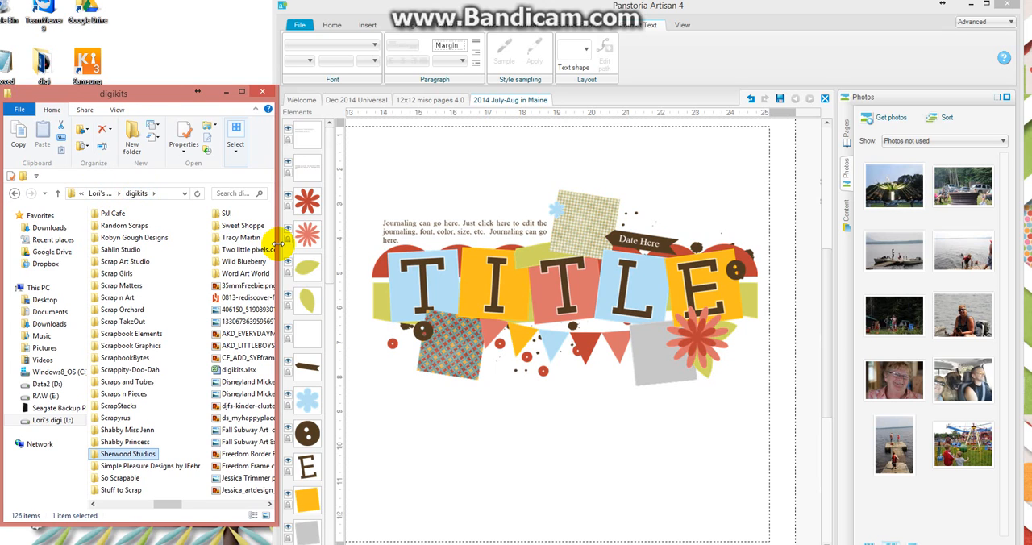
drag(275, 245, 484, 246)
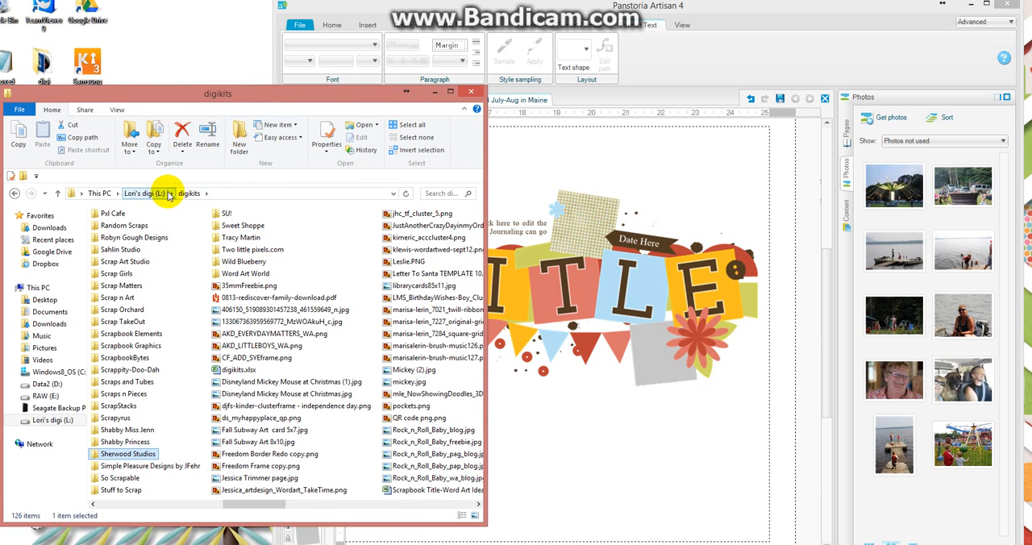
double_click(124, 453)
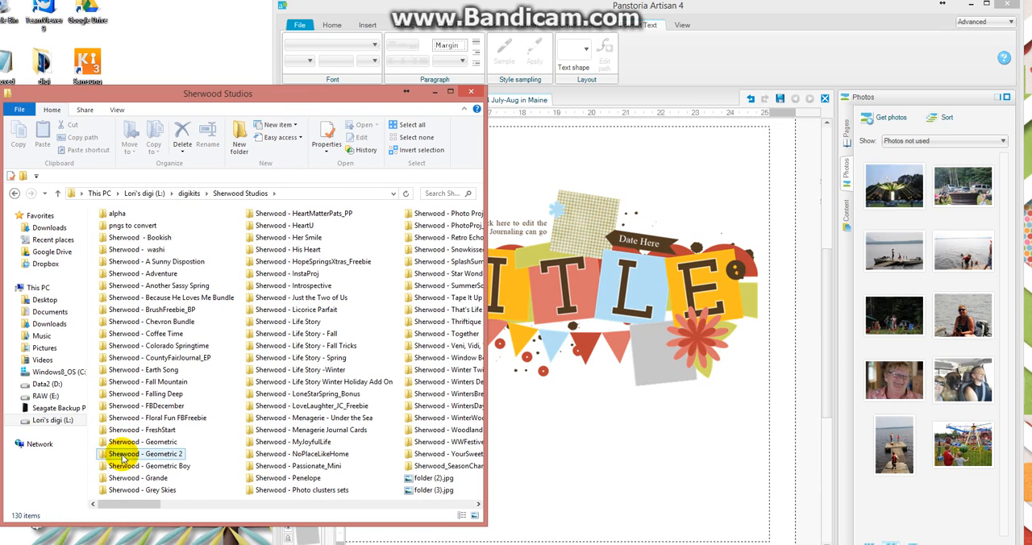
double_click(288, 321)
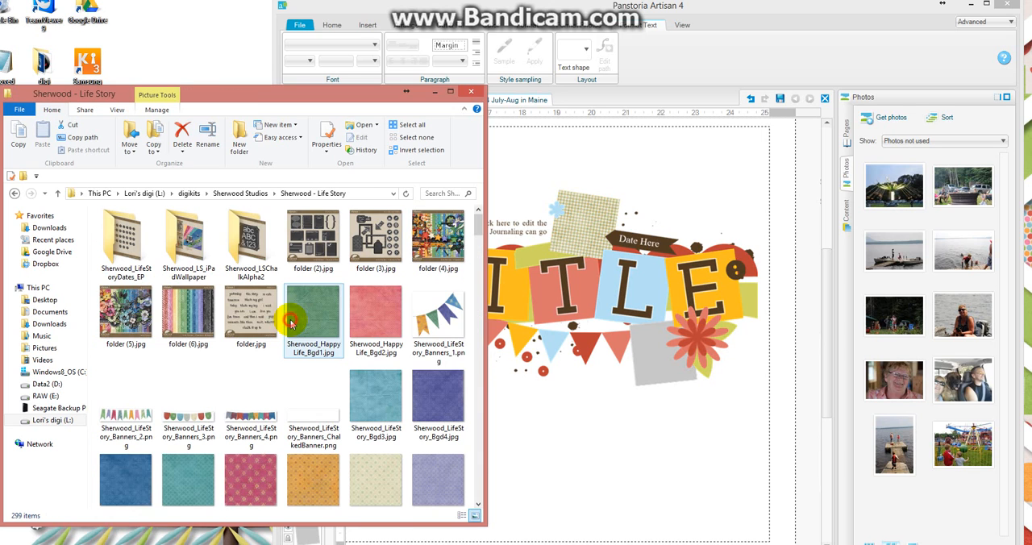
drag(477, 248, 287, 353)
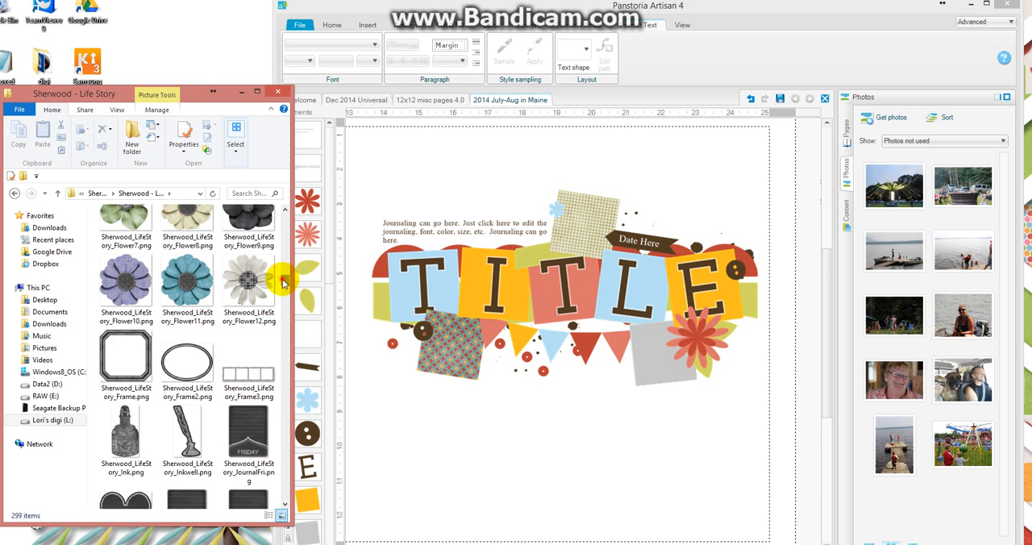
Replace the paper below the title's first letters with amusement-park photo IMG_1121 (1).jpg, and the paper above the title with the man-and-dog car photo.
scroll(278, 286, down, 15)
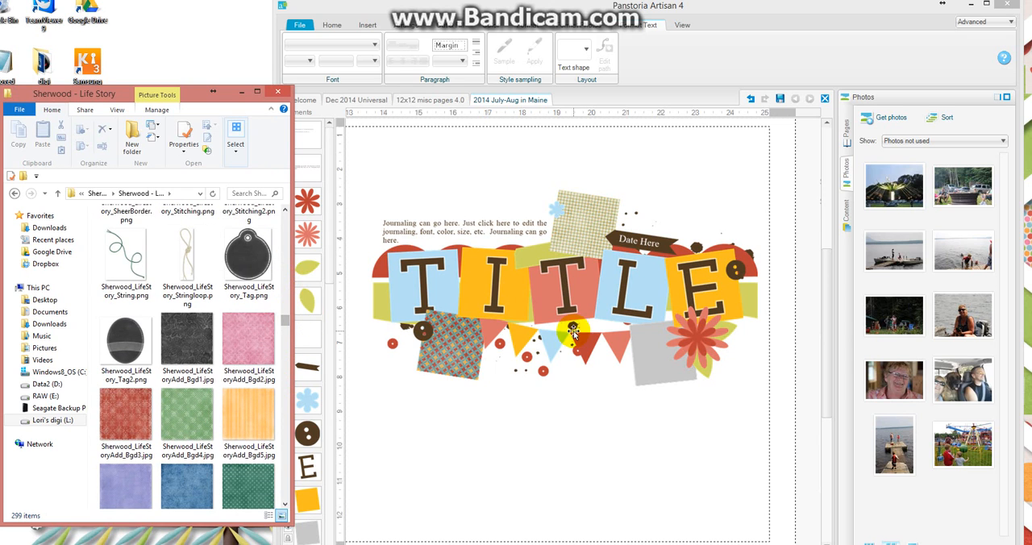
click(586, 234)
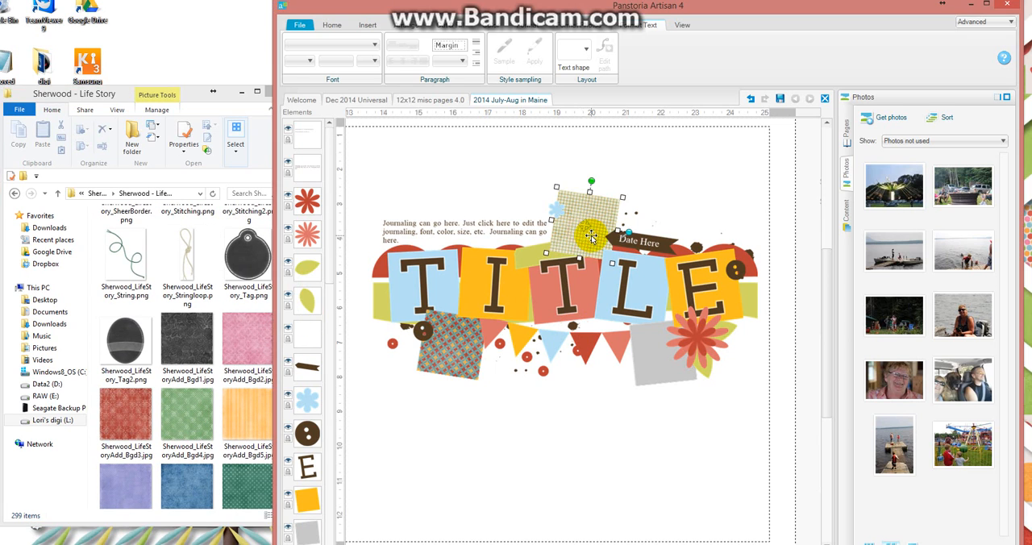
mouse_move(969, 481)
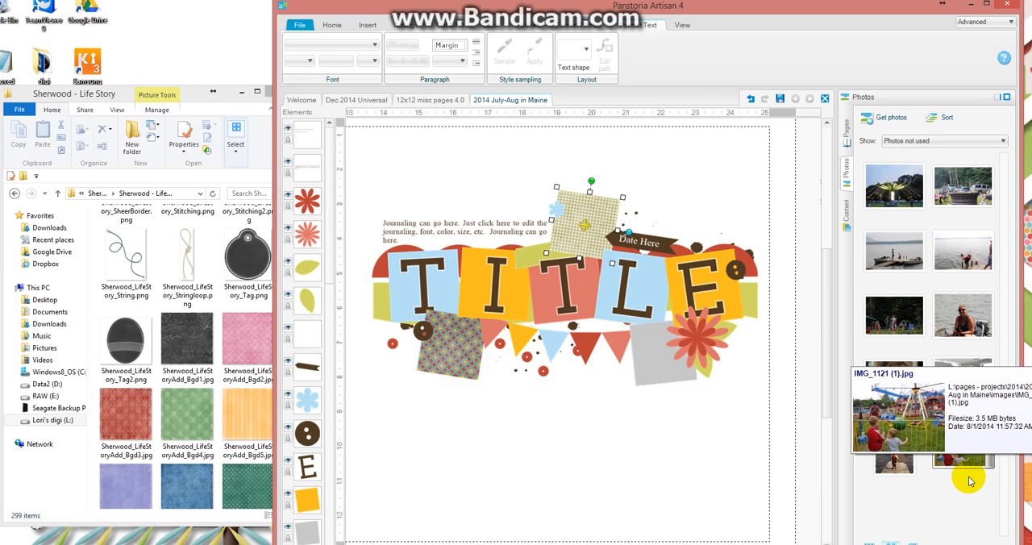
drag(964, 463, 470, 362)
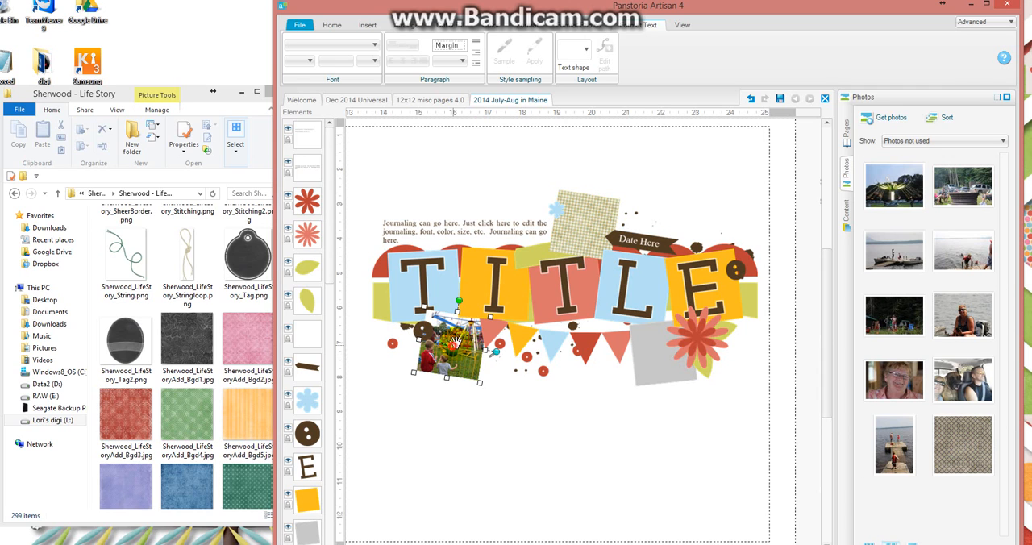
drag(963, 379, 593, 224)
drag(588, 224, 564, 193)
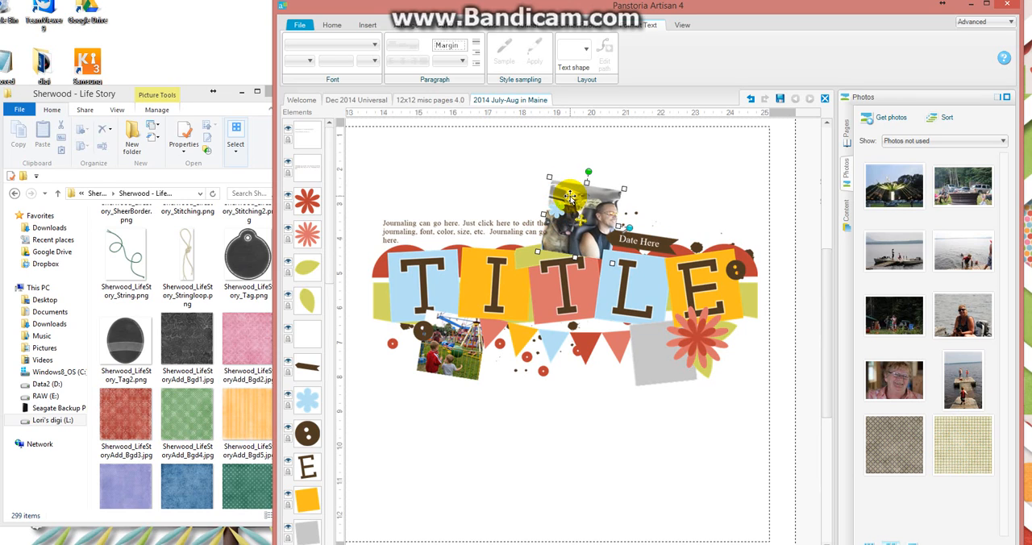
Lock the aspect ratio of the car photo above the title and shrink the photo slightly.
right_click(570, 197)
mouse_move(617, 359)
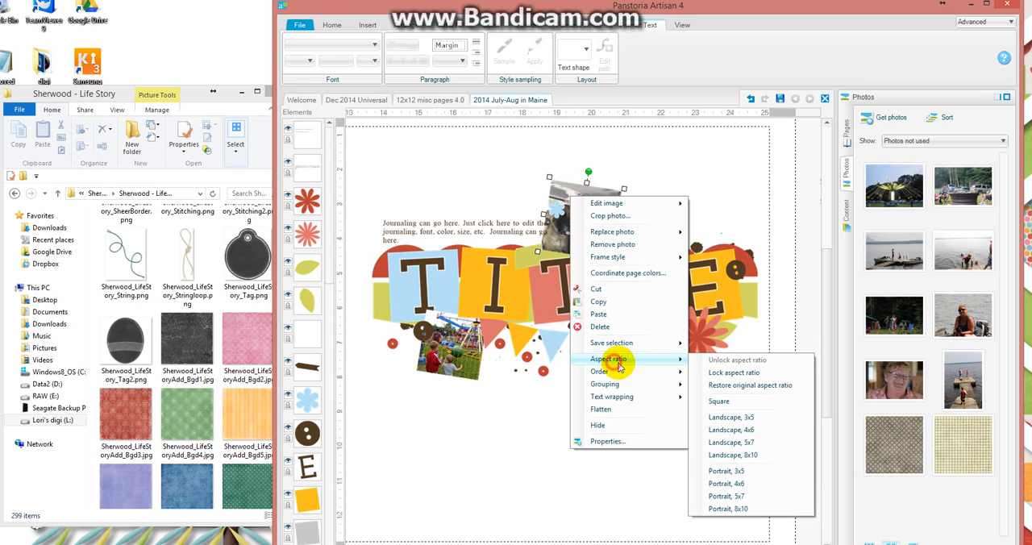
click(723, 374)
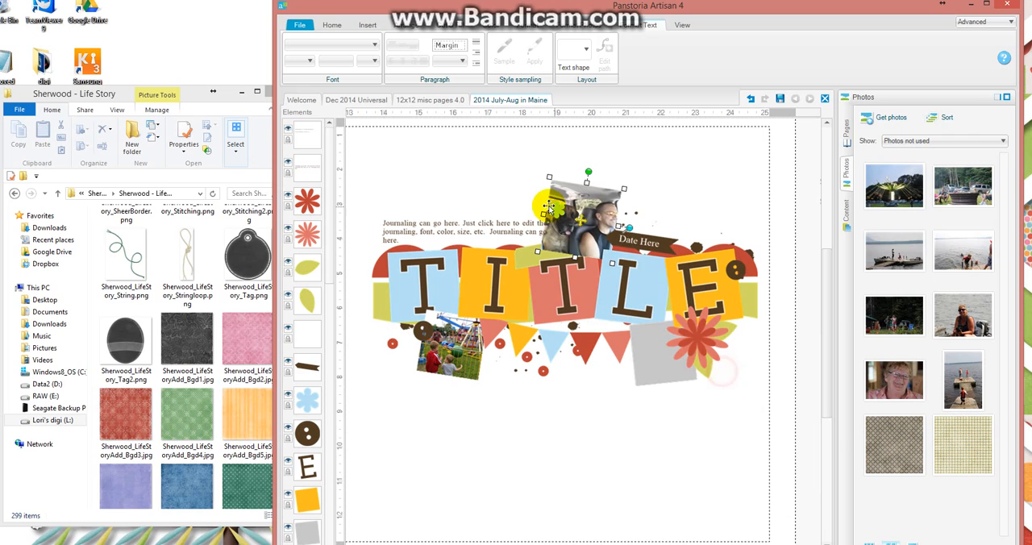
mouse_move(547, 175)
mouse_down()
mouse_move(538, 177)
mouse_move(545, 186)
mouse_up()
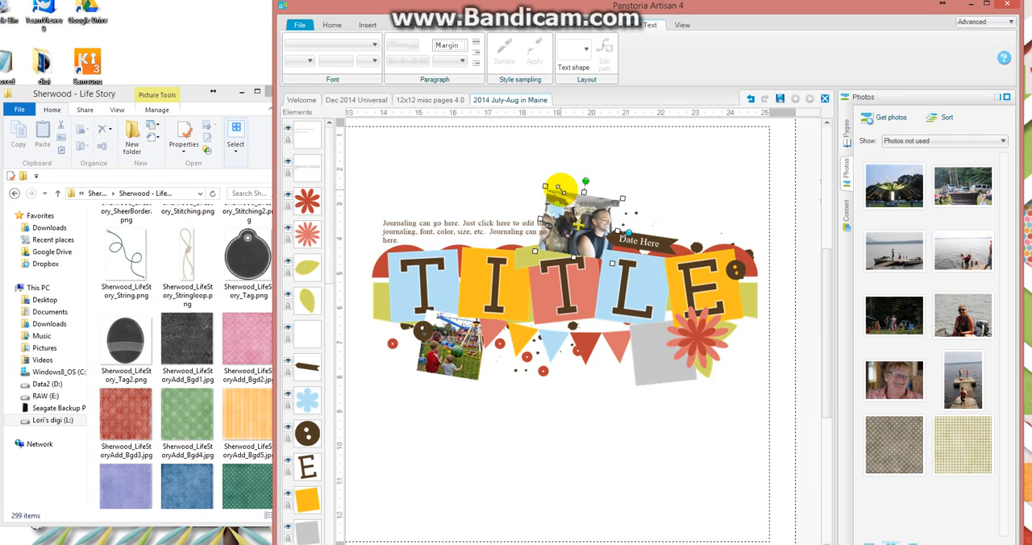
Select all the elements of the title cluster, including the text and photos, and lock their aspect ratio.
click(351, 129)
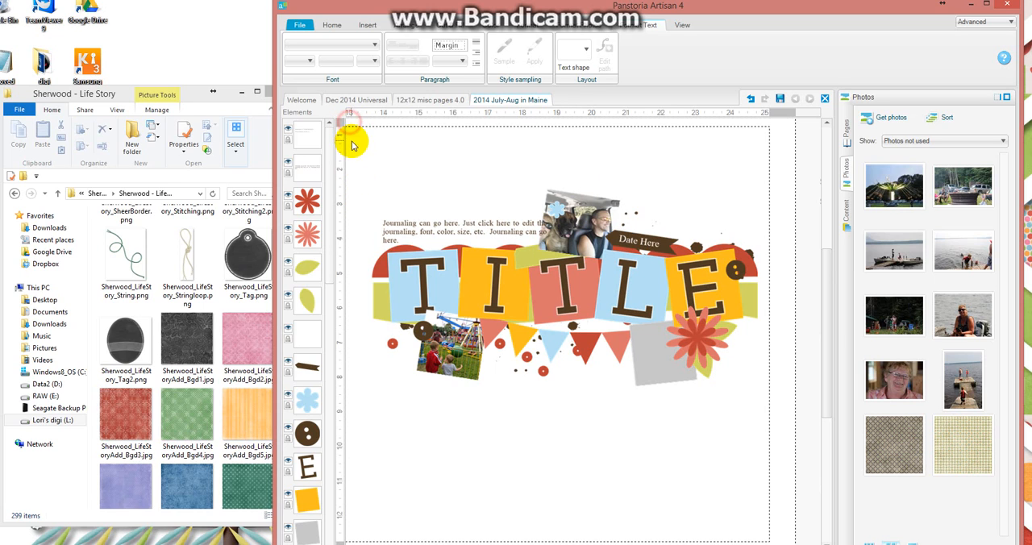
drag(810, 240, 351, 395)
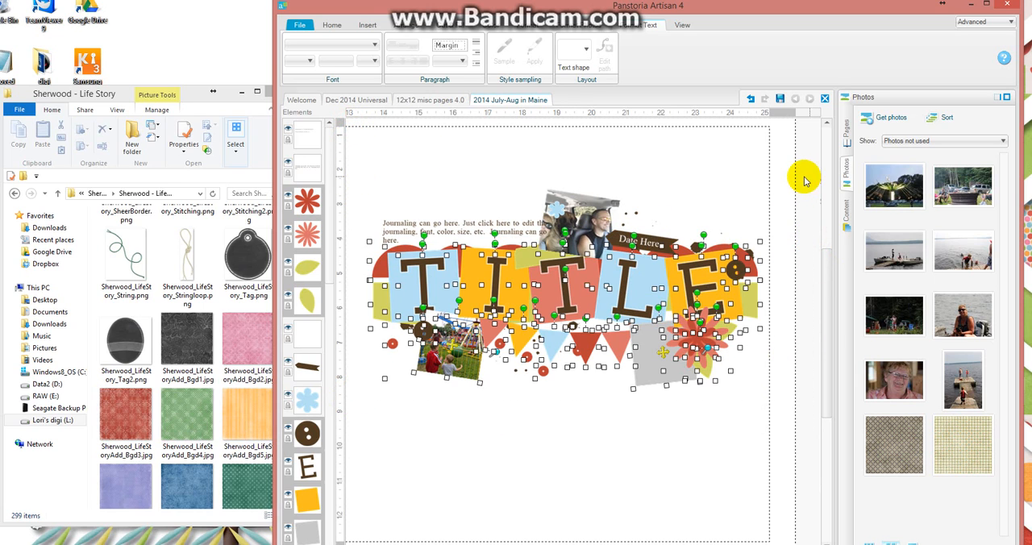
drag(804, 176, 350, 416)
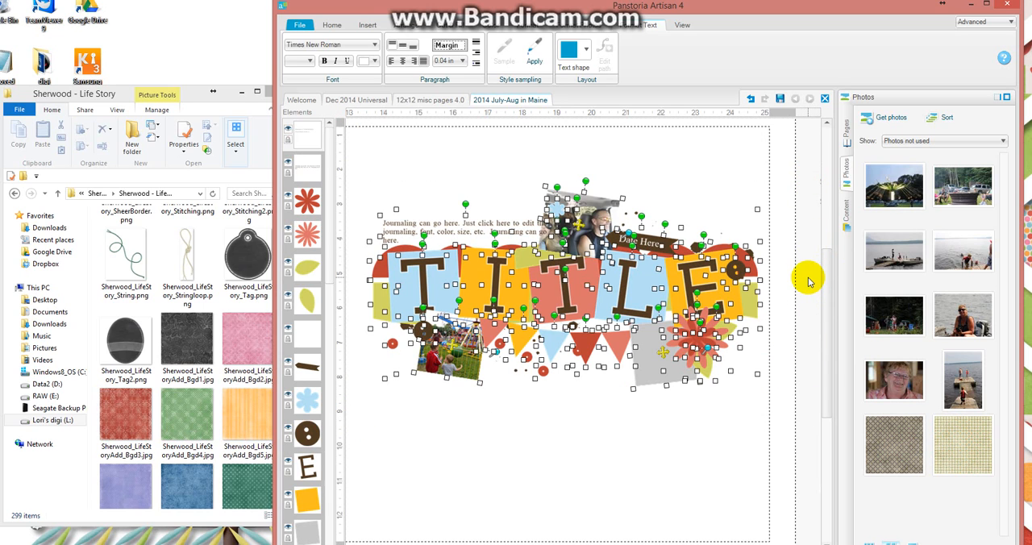
right_click(551, 285)
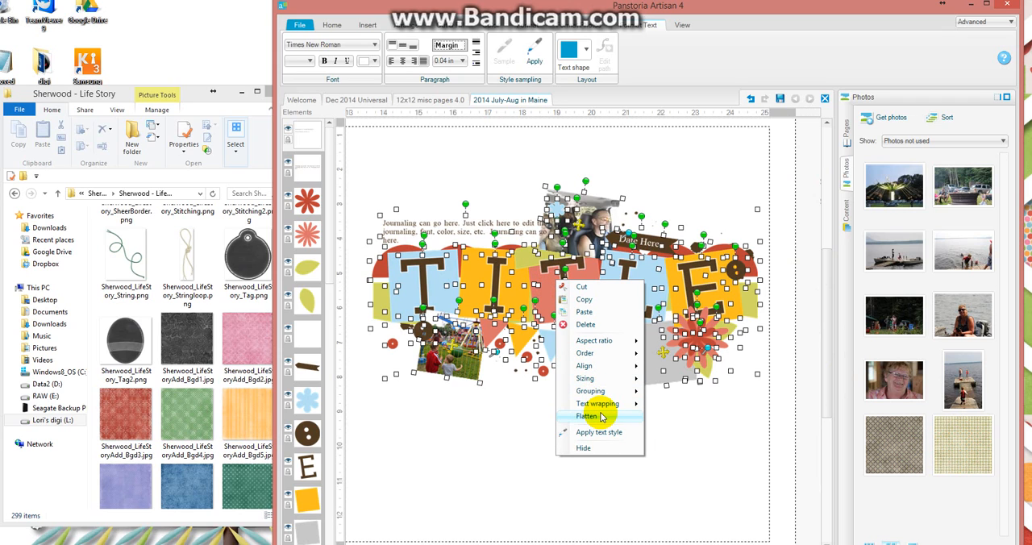
mouse_move(593, 341)
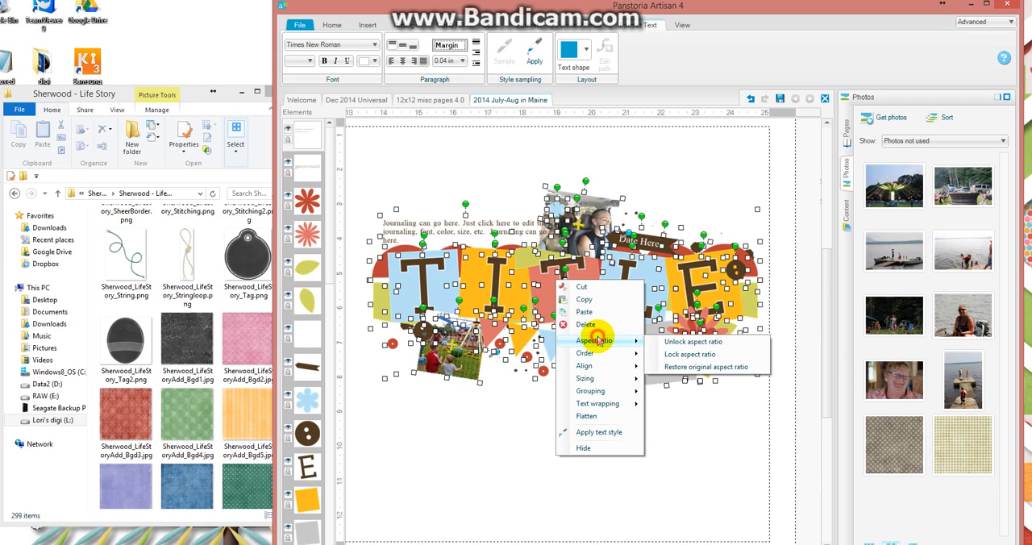
click(687, 355)
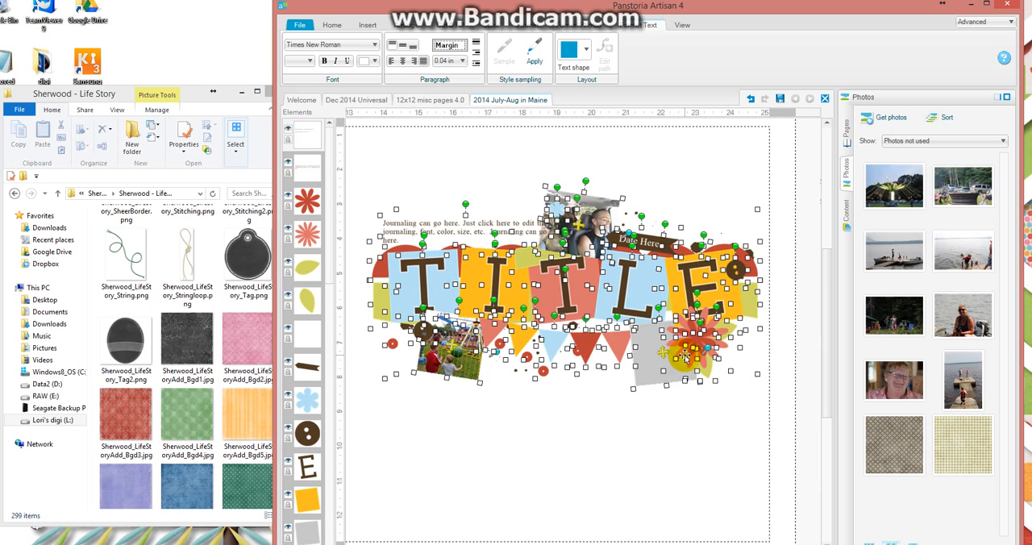
click(800, 277)
Widen the car photo above the title slightly and reposition the picture inside its frame.
click(612, 212)
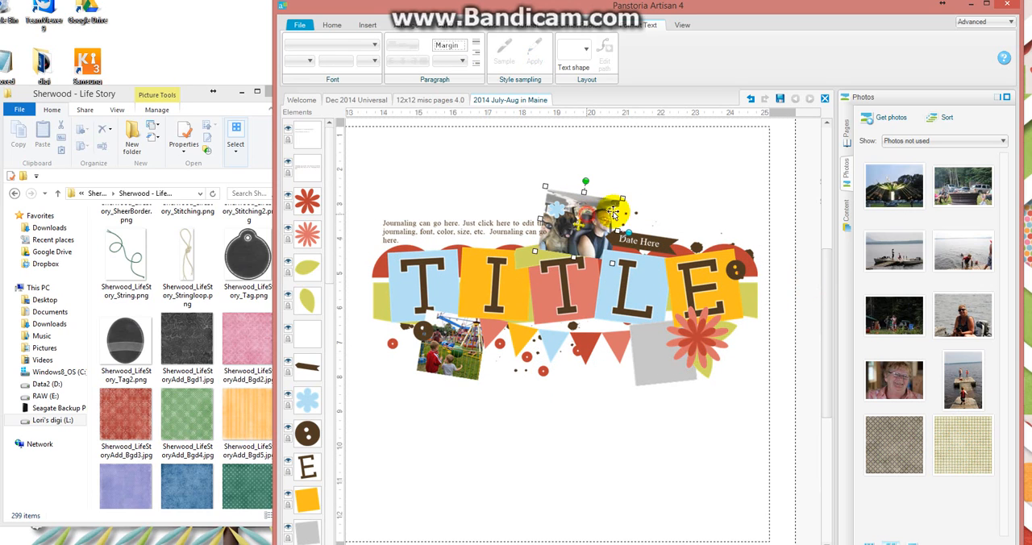
mouse_move(623, 196)
mouse_down()
mouse_move(656, 157)
mouse_move(619, 197)
mouse_move(651, 166)
mouse_move(628, 193)
mouse_up()
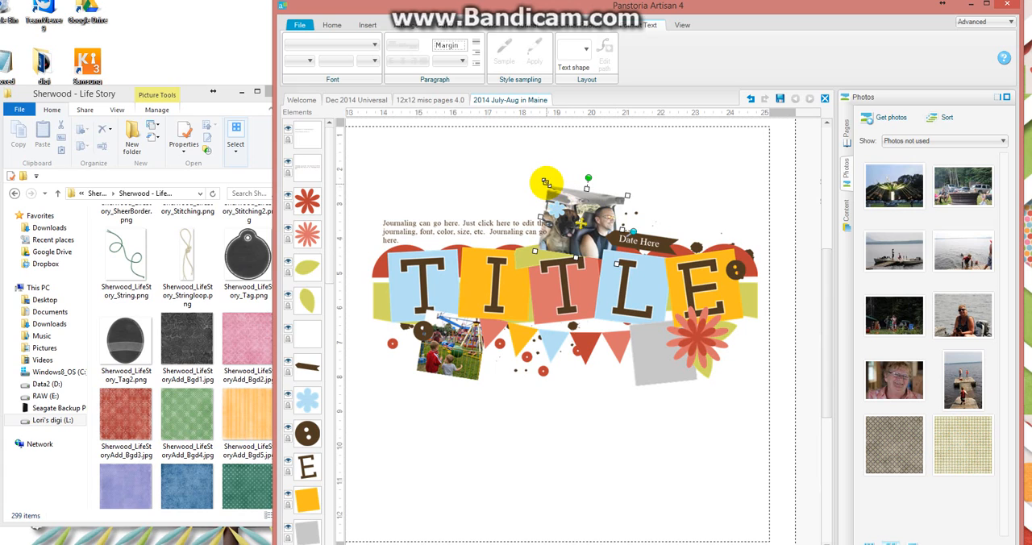
mouse_move(547, 181)
mouse_down()
mouse_move(567, 173)
mouse_move(539, 177)
mouse_move(532, 166)
mouse_move(532, 183)
mouse_up()
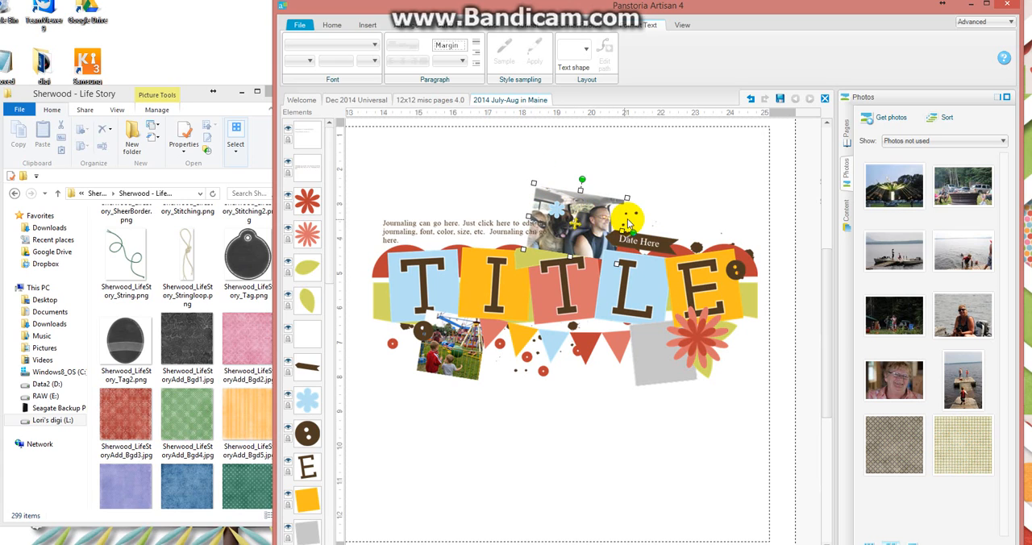
click(526, 222)
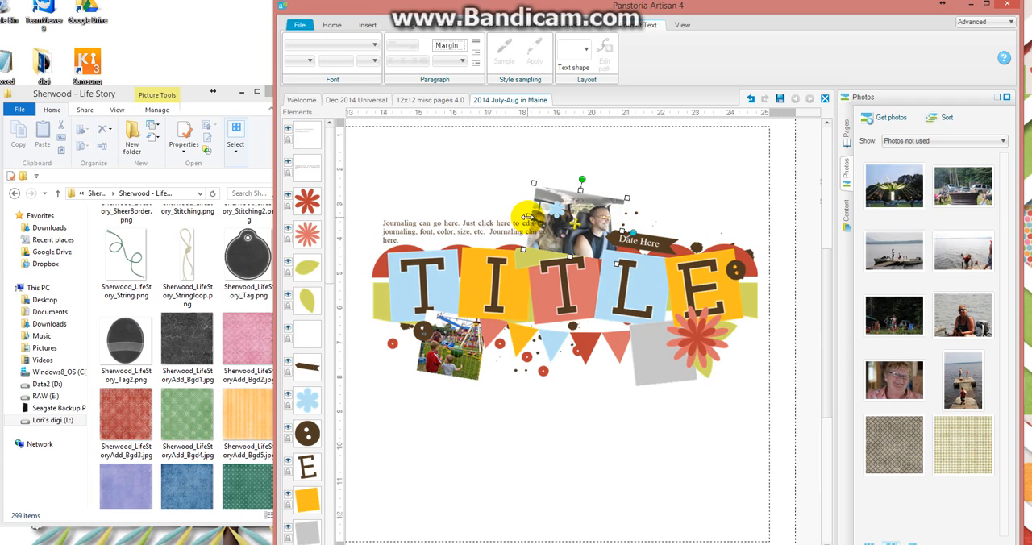
drag(528, 216, 588, 226)
click(575, 219)
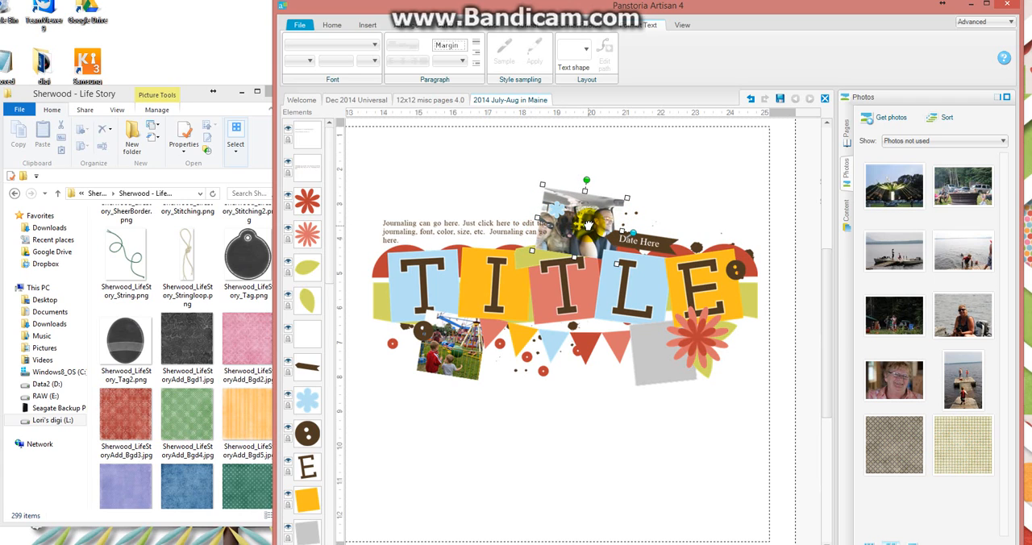
Delete the journaling text block above the title.
click(510, 227)
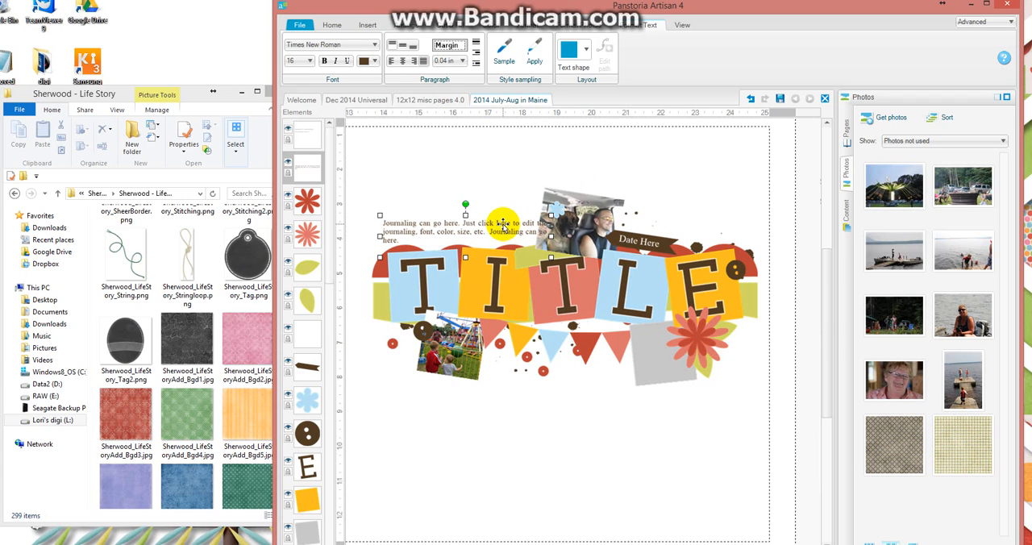
key(Delete)
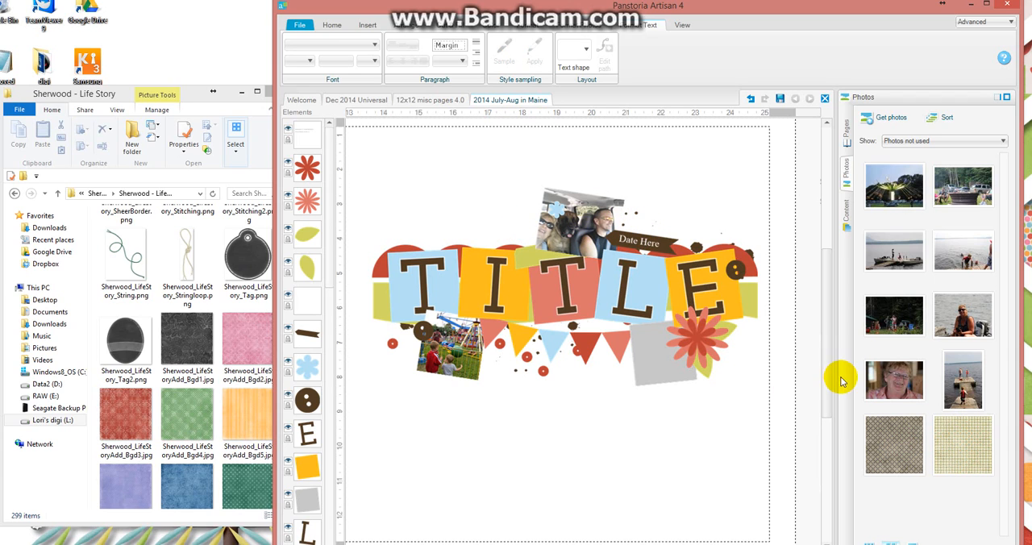
Fill the gray square beside the red flower with the dock photo and shift the picture upward to show the people.
drag(955, 398, 660, 367)
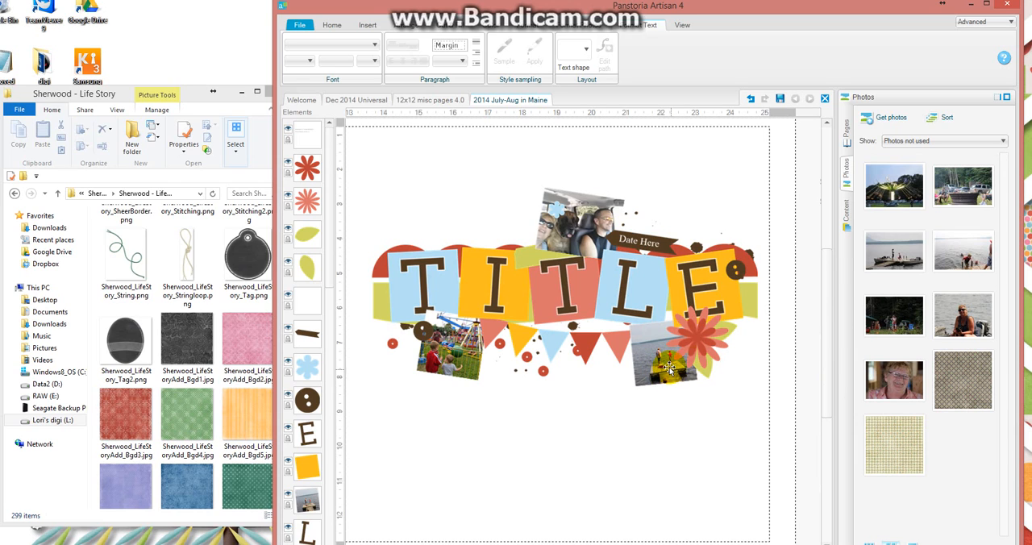
click(659, 365)
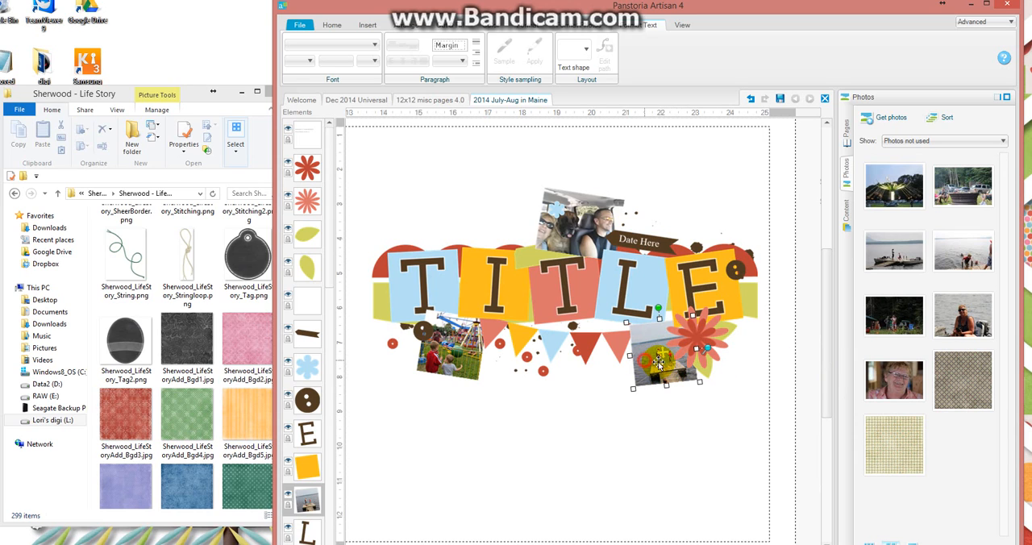
drag(662, 353, 661, 335)
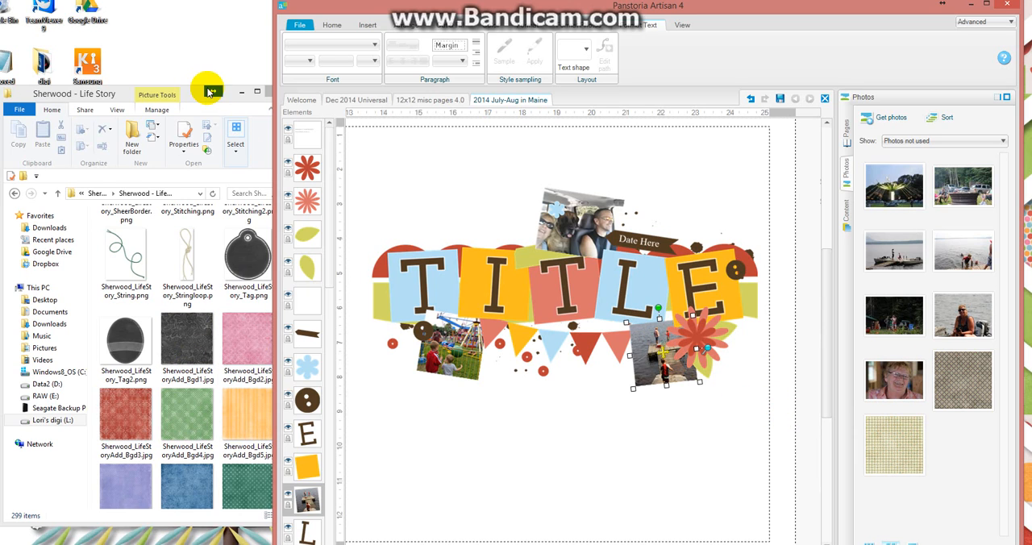
Try to fill the yellow square behind the title letter I with the green paper Sherwood_LifeStoryAdd_Bgd4.jpg.
click(475, 284)
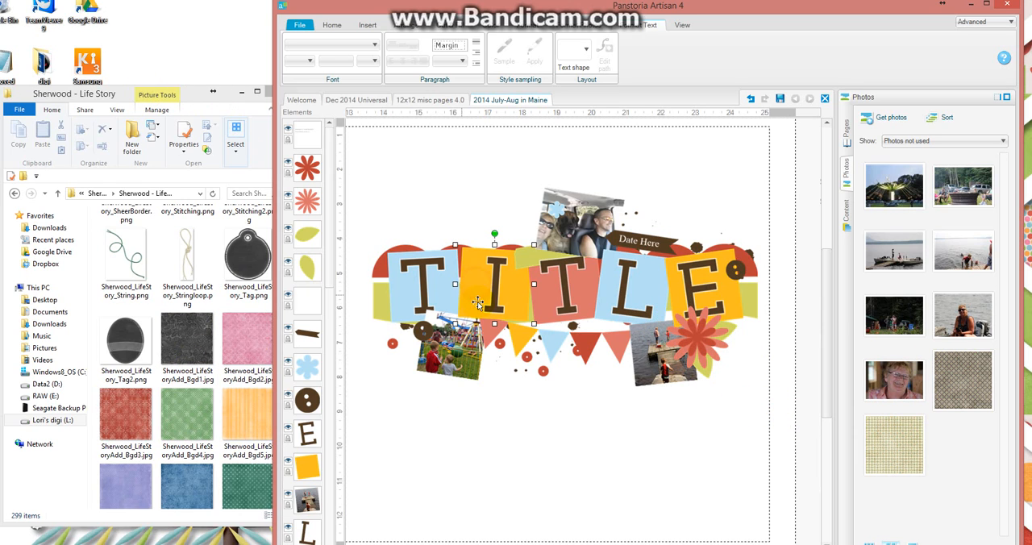
drag(187, 415, 466, 295)
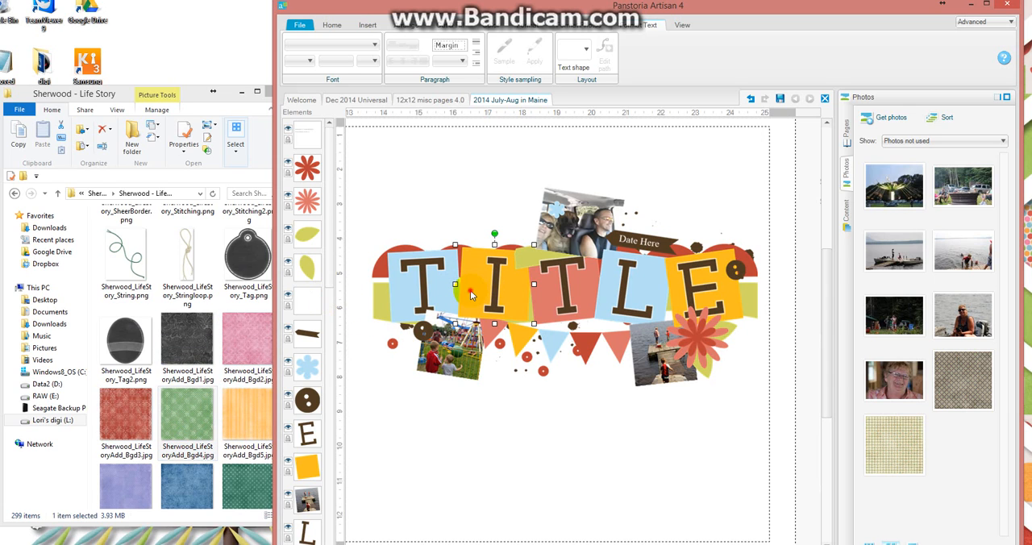
Insert an empty photo frame, move it over the title, and tilt it slightly clockwise to follow the yellow square's angle.
click(367, 24)
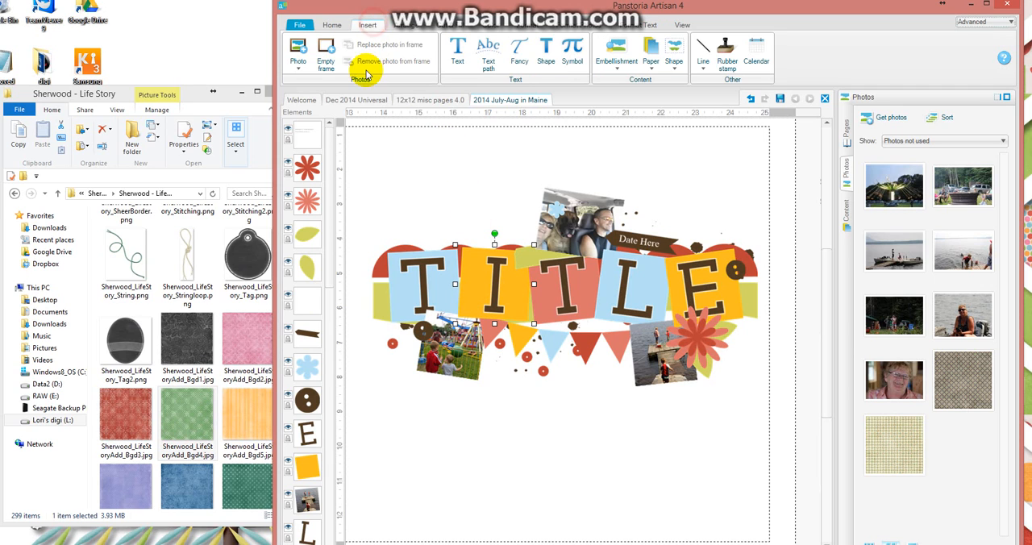
click(327, 63)
drag(647, 299, 557, 295)
drag(519, 246, 522, 246)
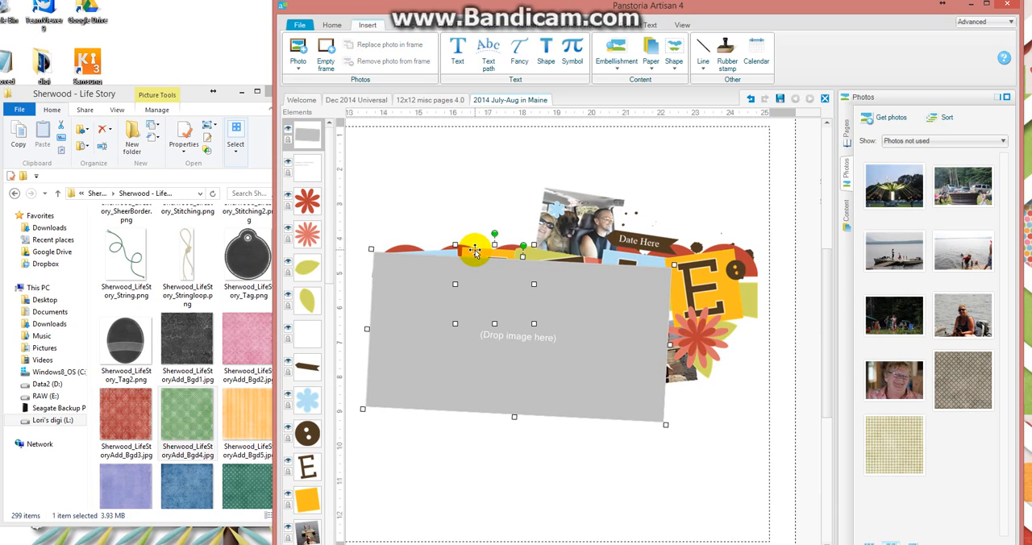
Match the empty frame's size and centre to the yellow square, and group and ungroup both to bring the frame behind the letter I.
click(397, 24)
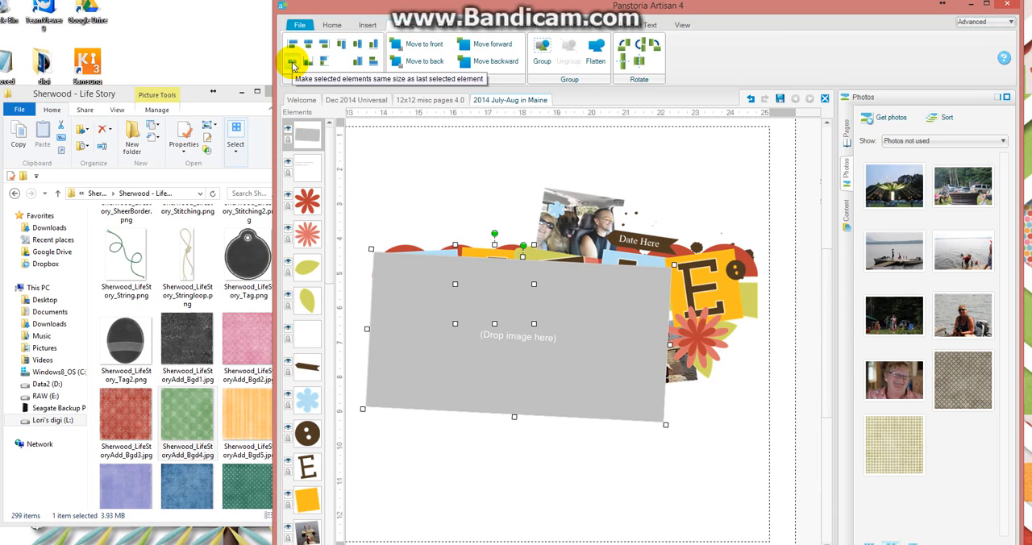
click(293, 65)
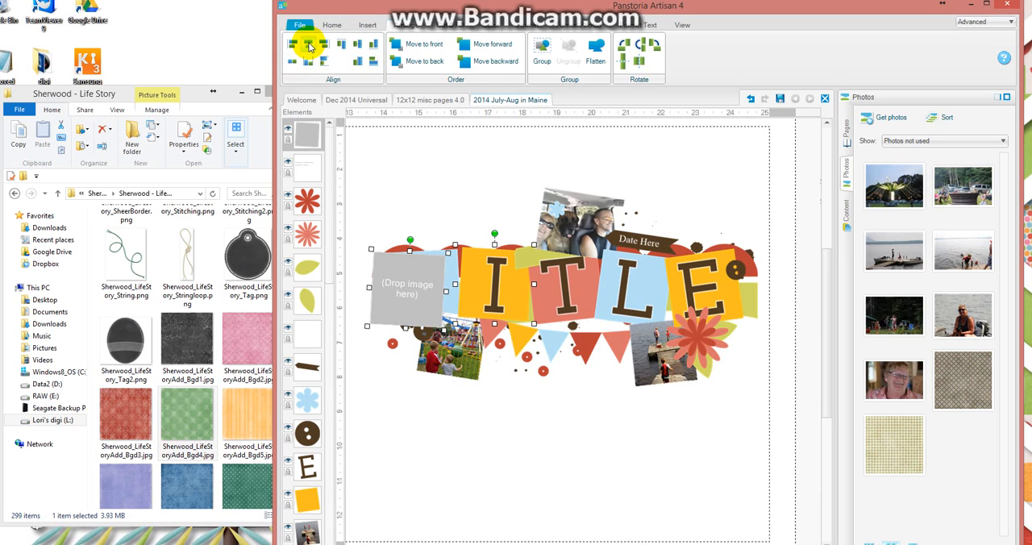
click(309, 46)
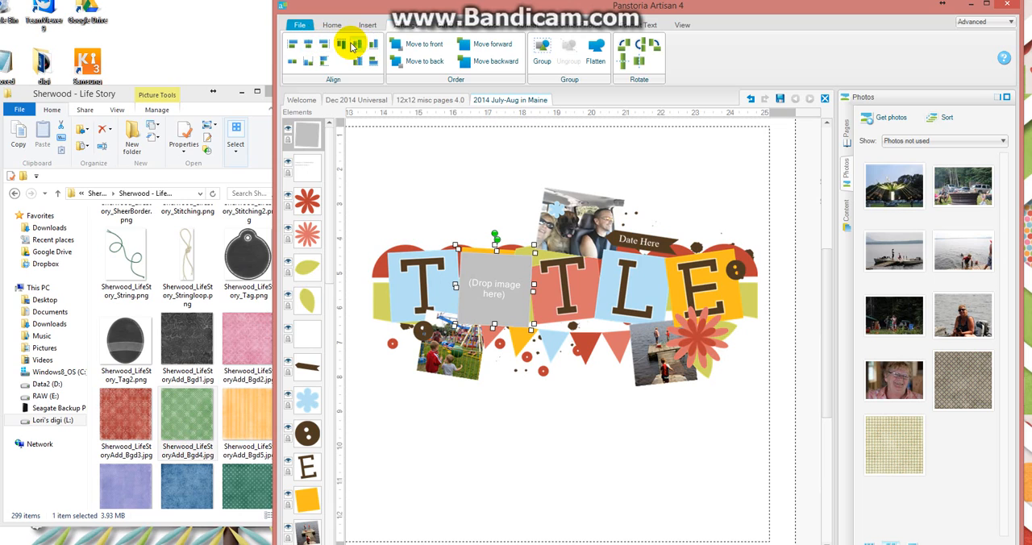
click(360, 46)
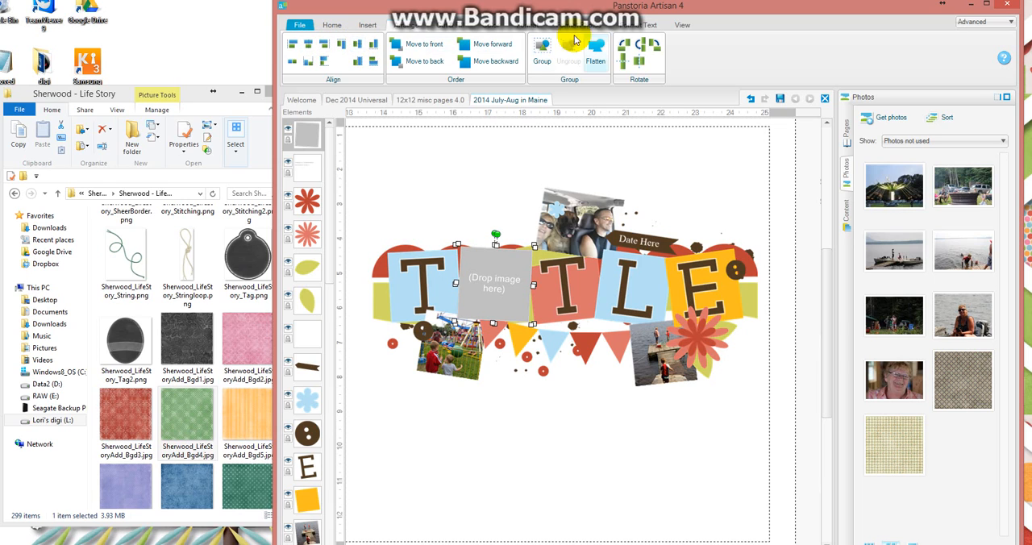
click(541, 46)
click(567, 53)
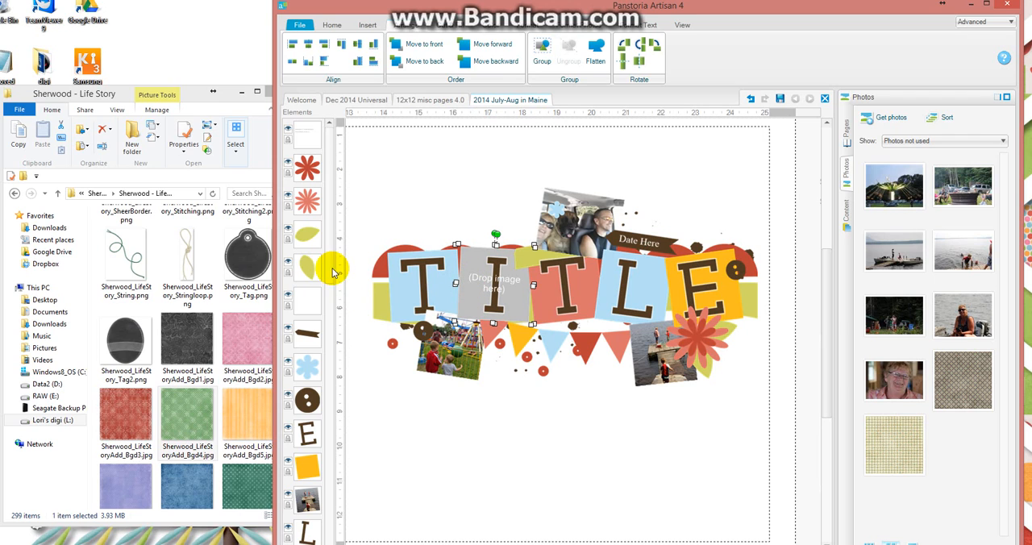
Delete the yellow square beneath the empty photo frame behind the title letter I.
scroll(332, 273, down, 5)
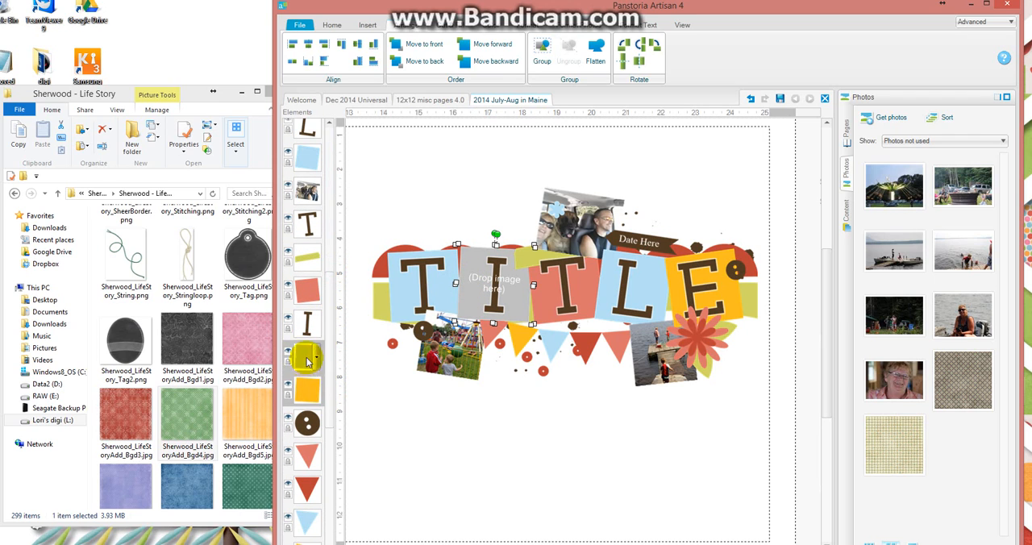
click(304, 412)
click(304, 391)
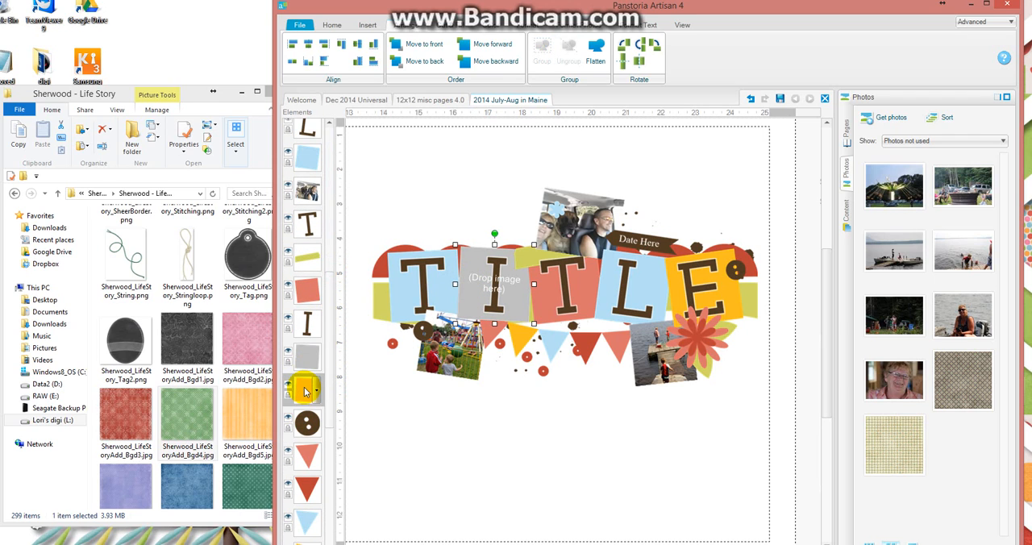
key(Delete)
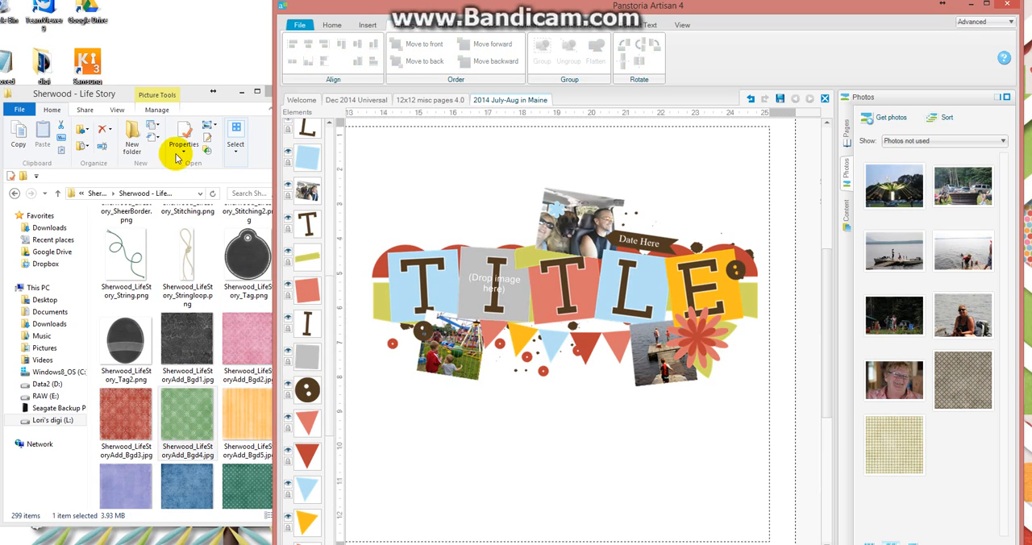
Fill the empty frame behind the letter I with the dark paper Sherwood_LifeStoryAdd_Bgd1.jpg and adjust the paper's scale inside the frame.
drag(188, 97, 183, 86)
drag(182, 331, 478, 280)
click(515, 287)
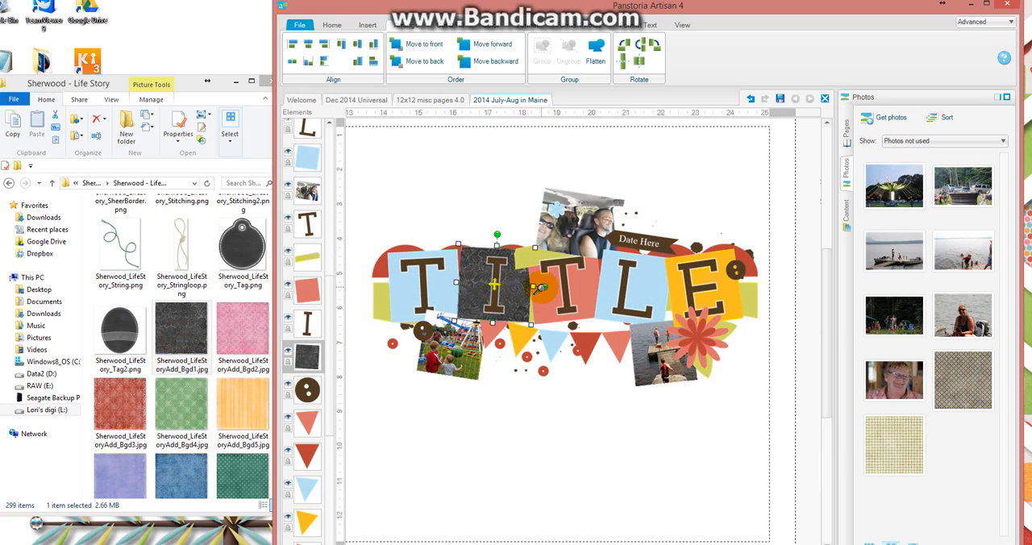
drag(545, 285, 555, 272)
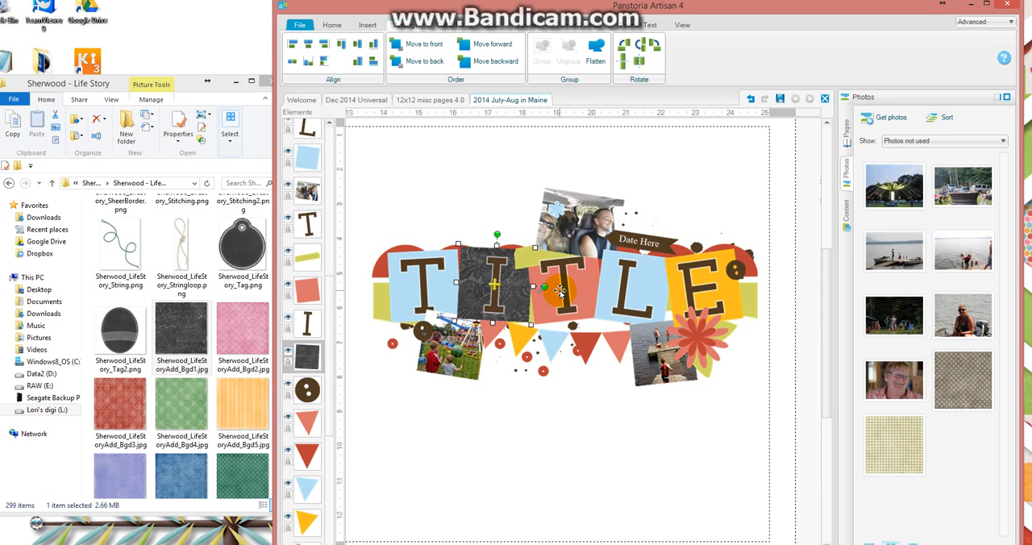
drag(559, 292, 493, 306)
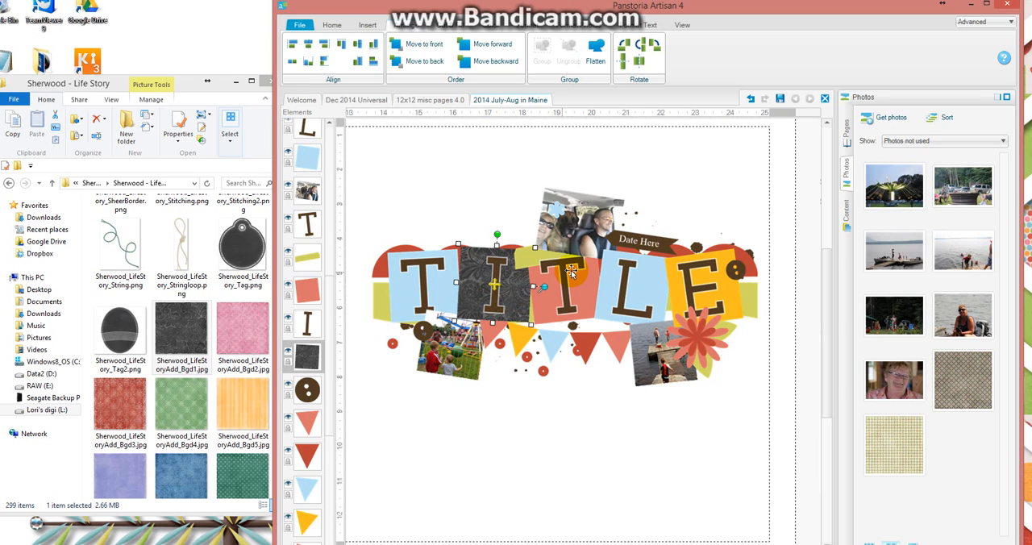
Add the twelve papers Sherwood_LifeStoryAdd_Bgd3.jpg through Sherwood_LifeStoryAdd_Bgd14.jpg from the kit folder to the project's photo collection.
click(186, 89)
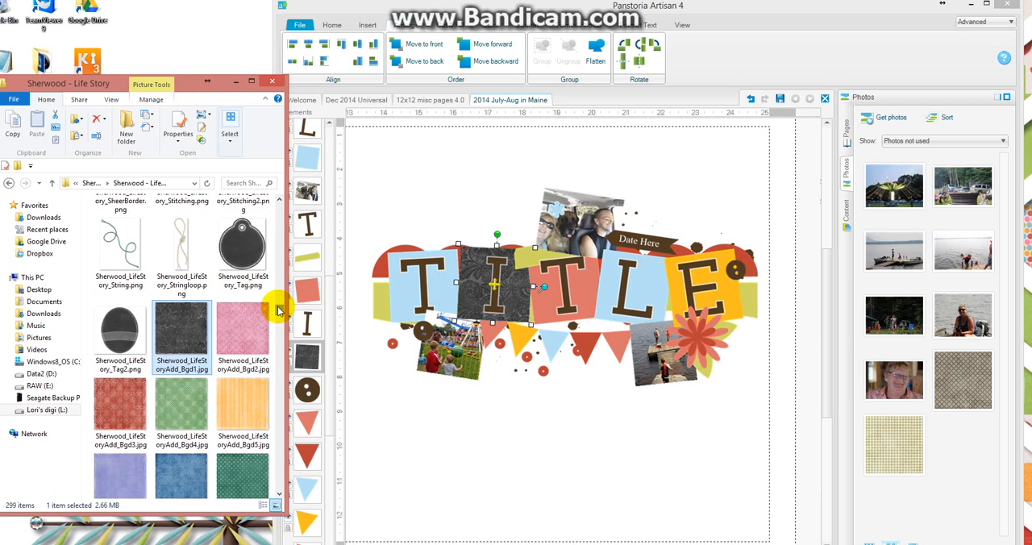
scroll(278, 319, down, 3)
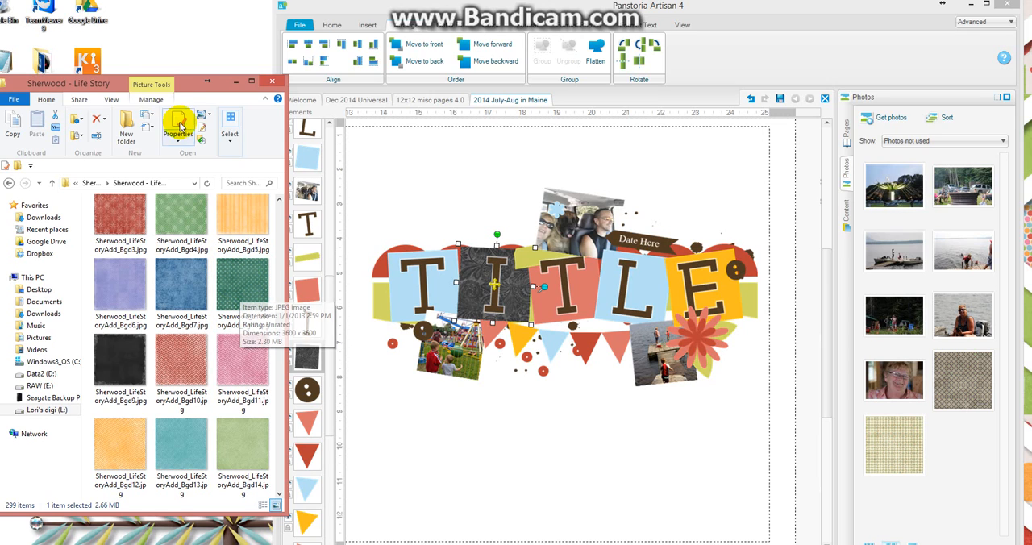
click(118, 219)
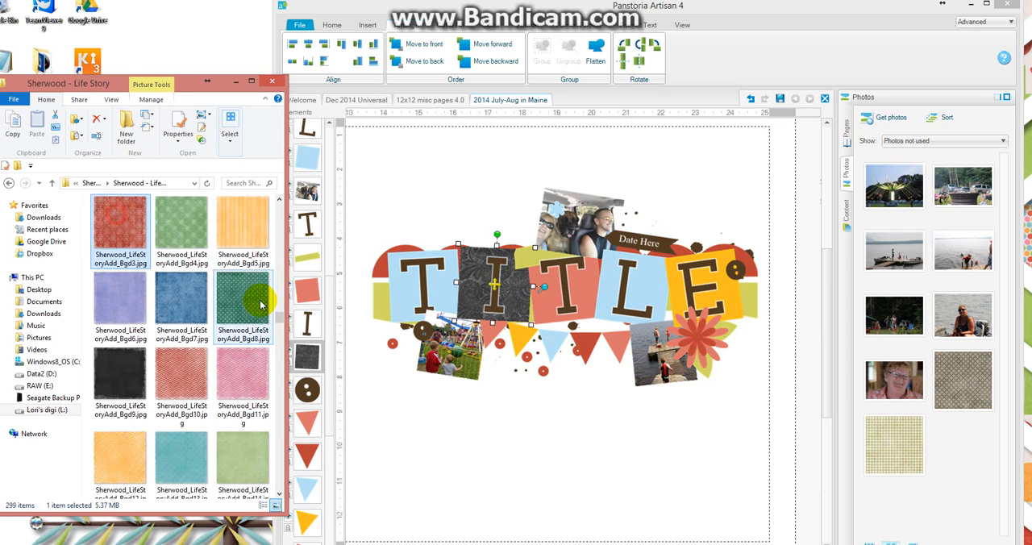
shift+click(248, 477)
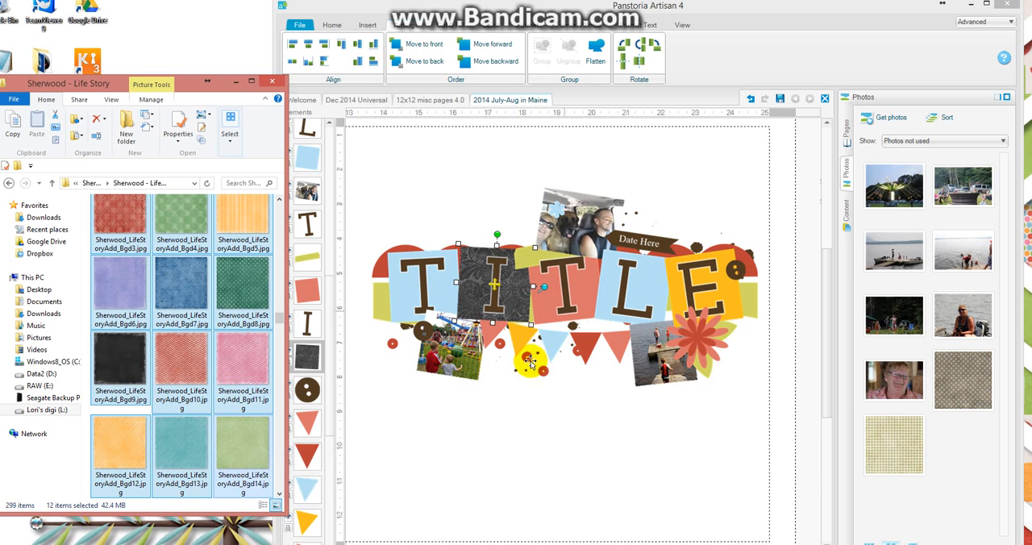
drag(238, 442, 976, 471)
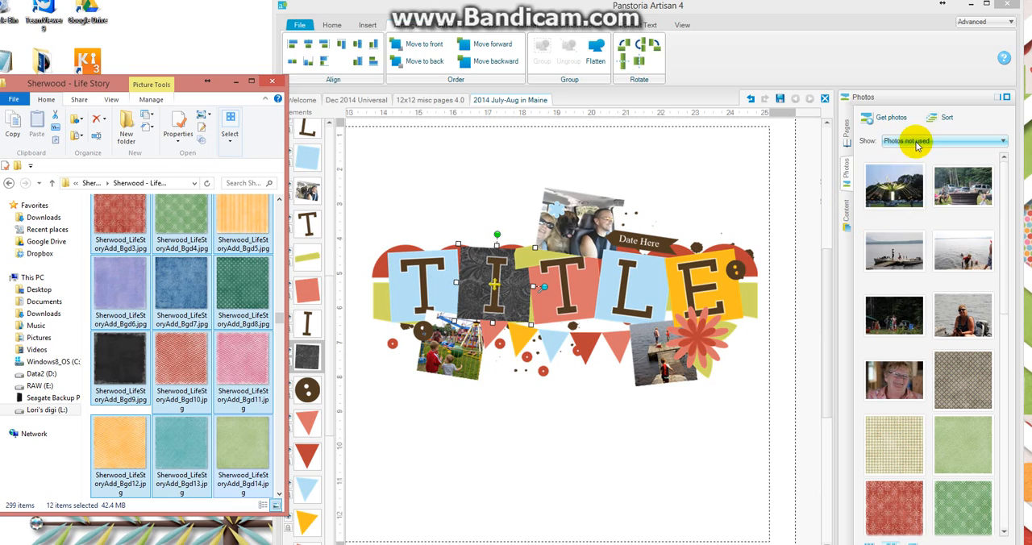
View the Rustic Simplicity Digital Kit papers and all project photos, and return to showing only the photos not used.
click(845, 214)
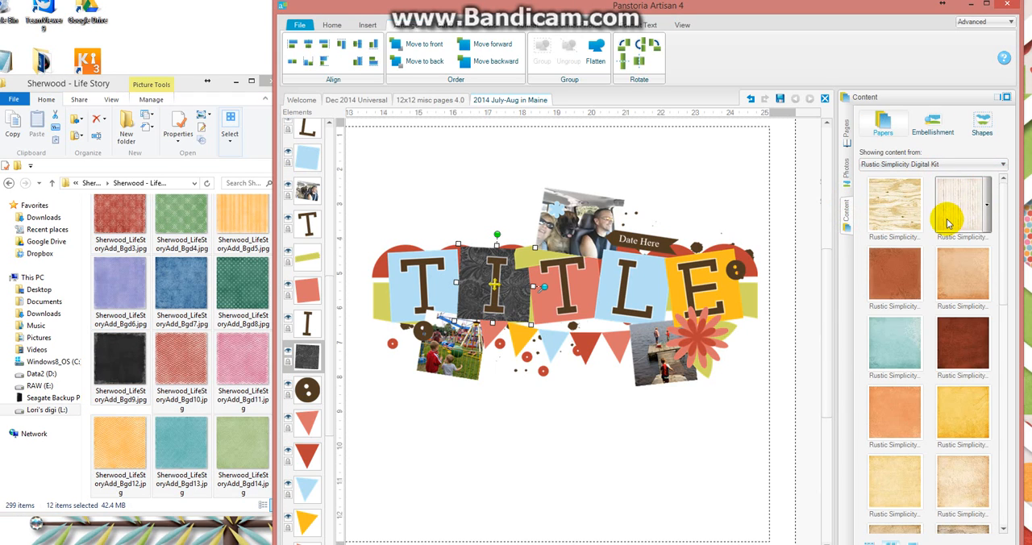
mouse_move(889, 229)
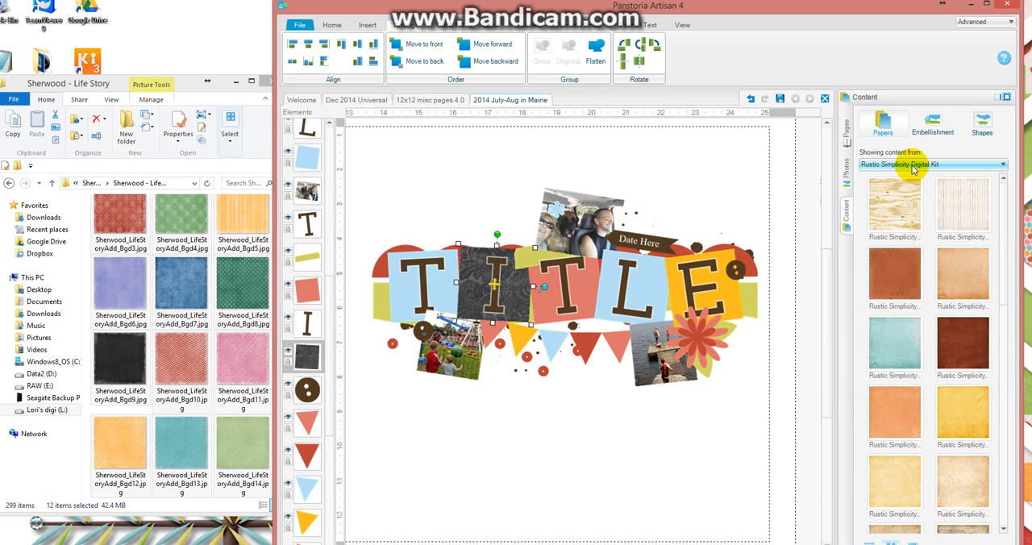
click(846, 171)
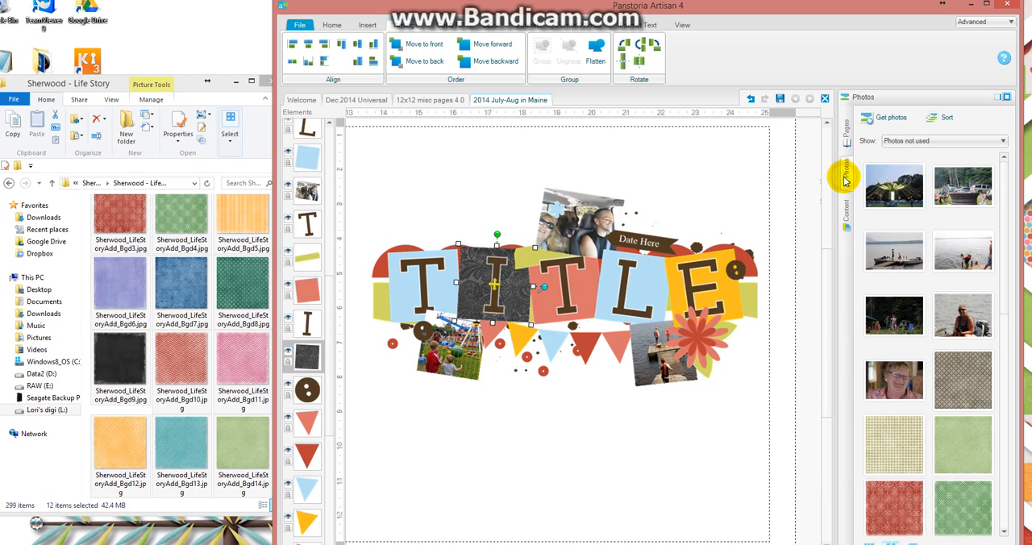
click(904, 140)
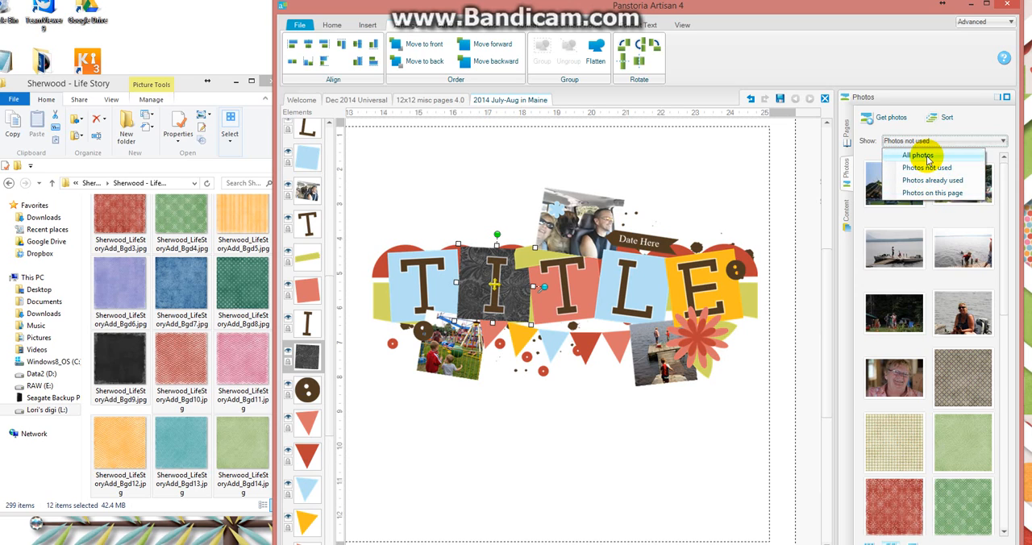
click(921, 155)
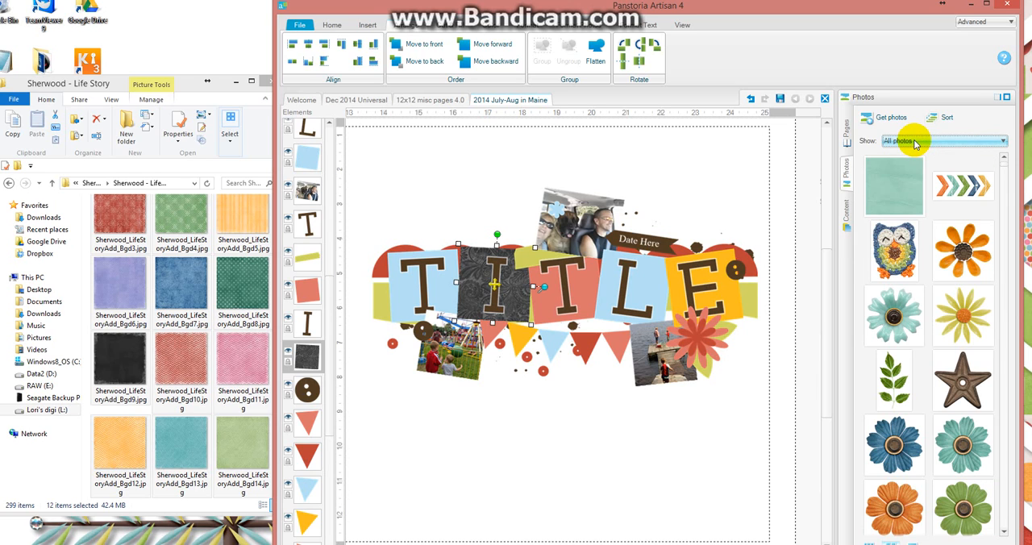
click(915, 141)
click(927, 168)
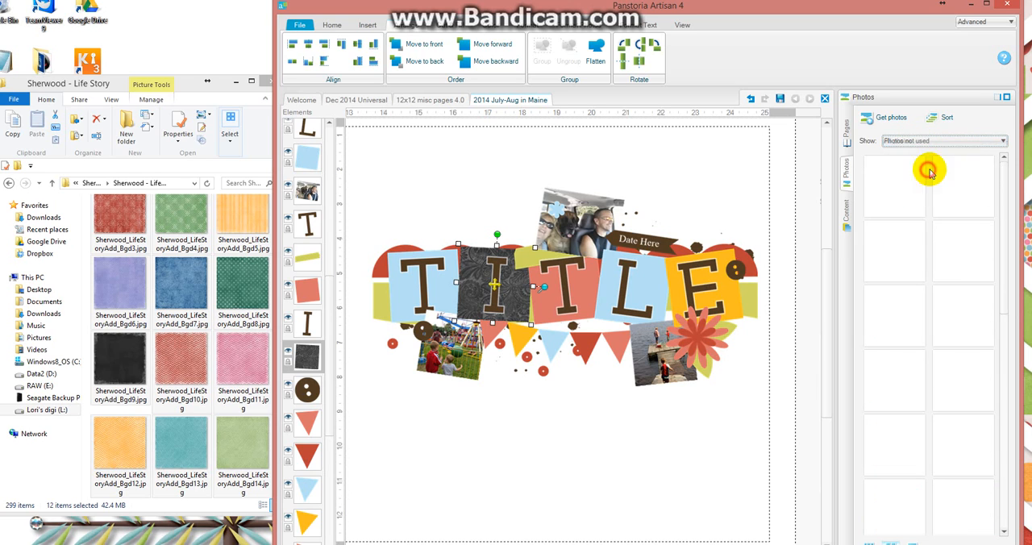
Fill the blue square behind the title letter L with the green patterned paper Sherwood_LifeStoryAdd_Bgd4.jpg.
scroll(999, 201, down, 3)
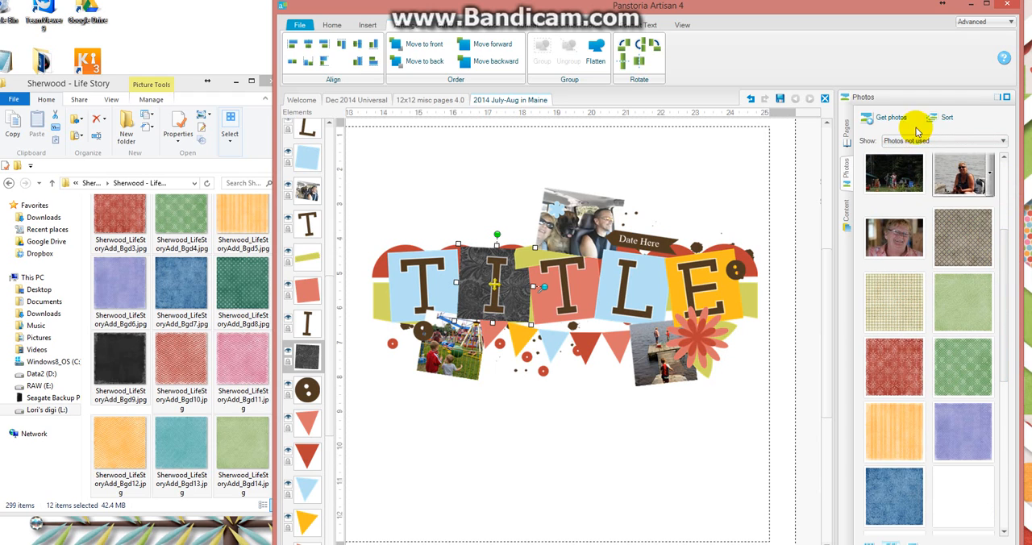
drag(1007, 272, 1005, 307)
drag(1005, 281, 1006, 276)
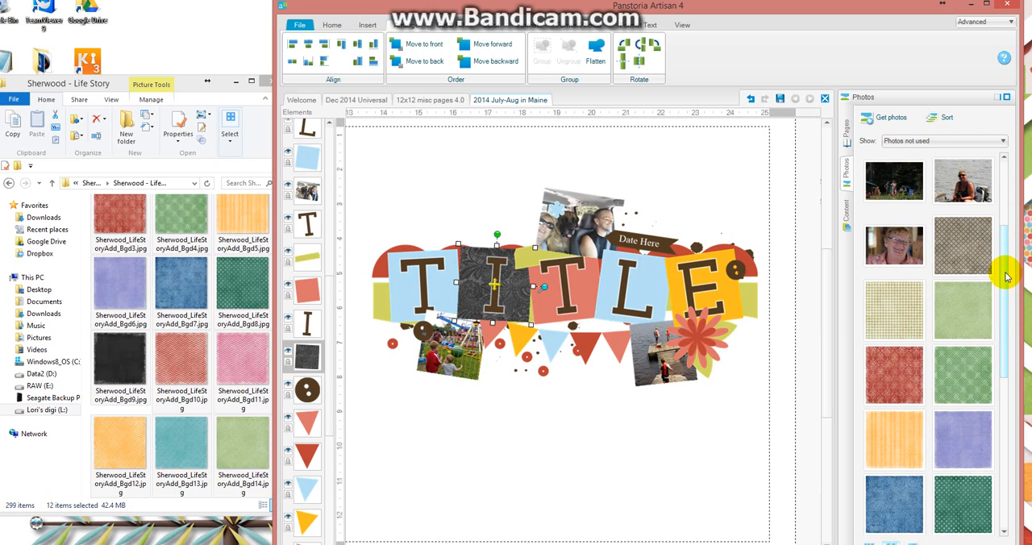
mouse_move(965, 285)
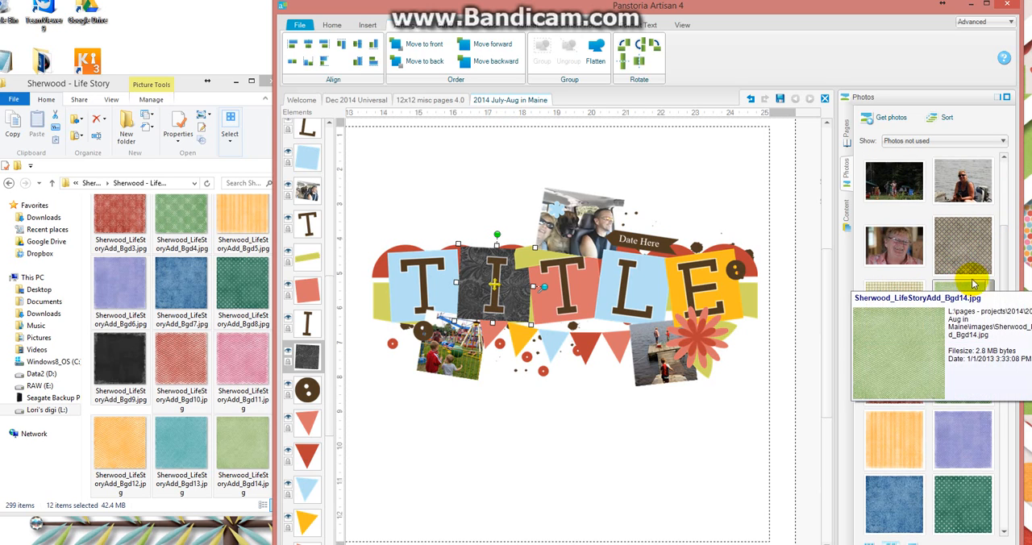
scroll(1000, 333, down, 1)
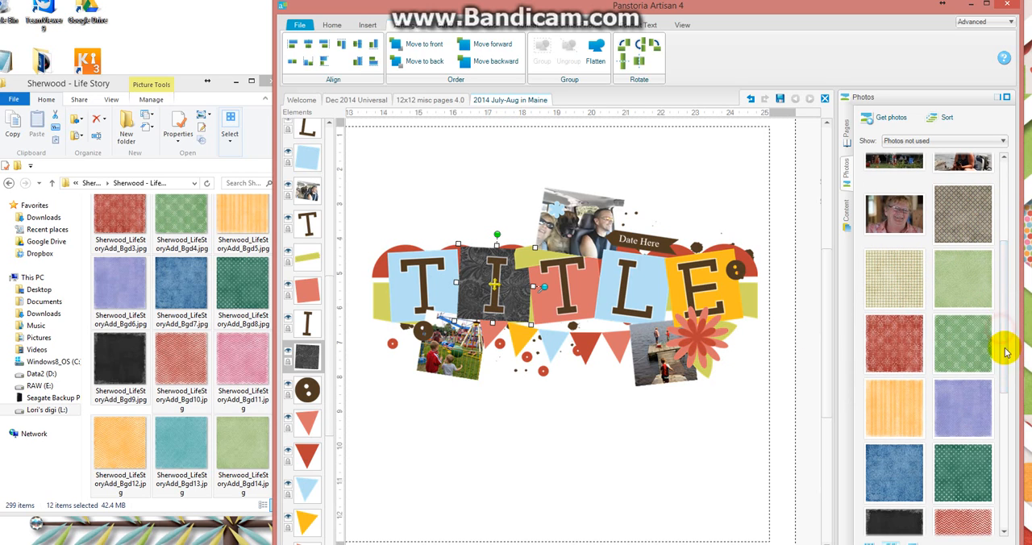
click(664, 290)
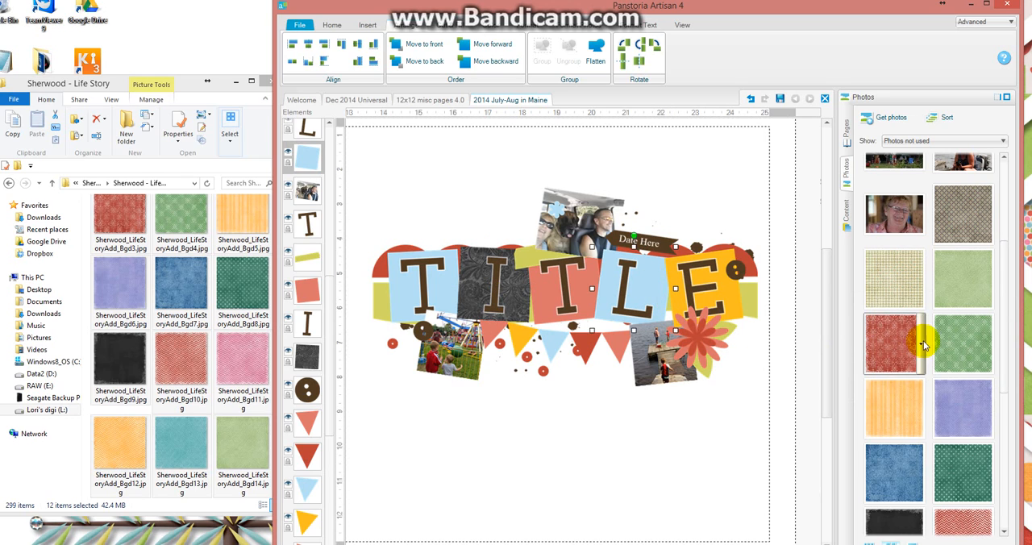
right_click(962, 336)
click(971, 372)
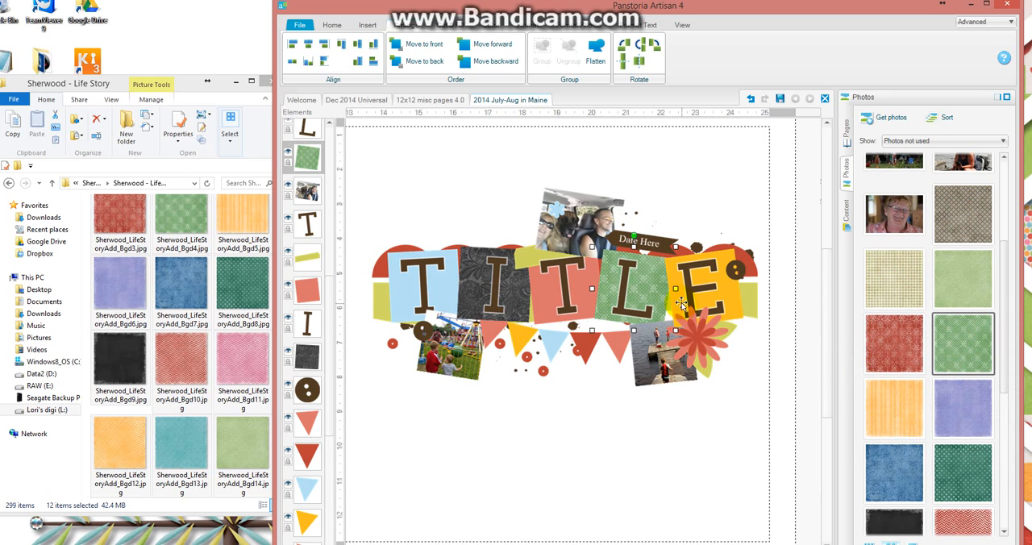
Fill the yellow square behind the title letter E with the red patterned paper Sherwood_LifeStoryAdd_Bgd3.jpg.
click(727, 297)
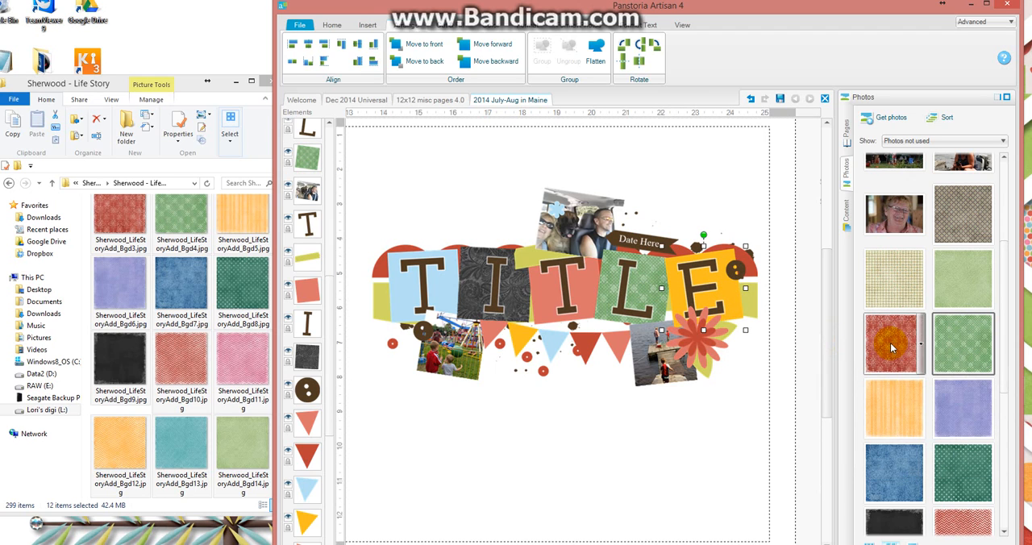
right_click(893, 345)
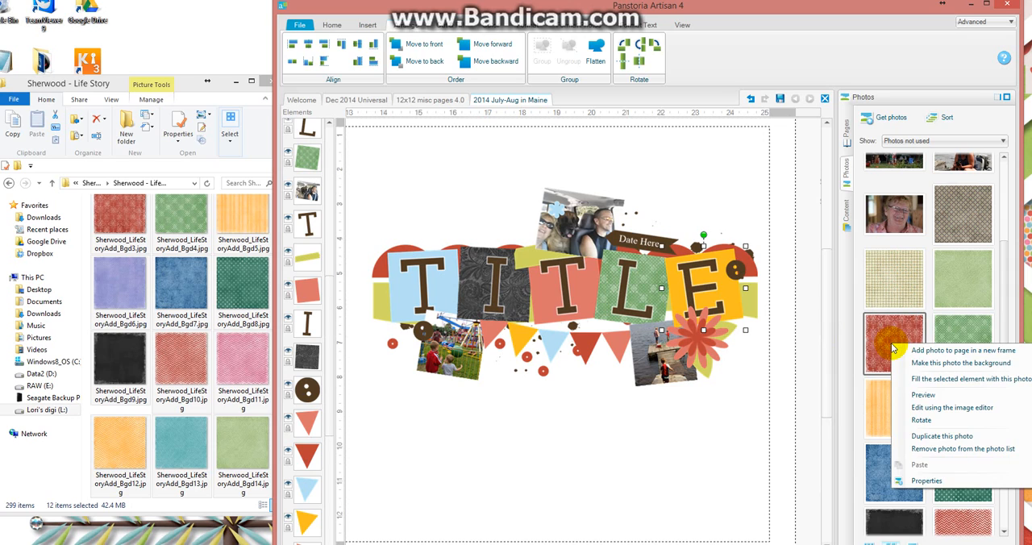
click(955, 379)
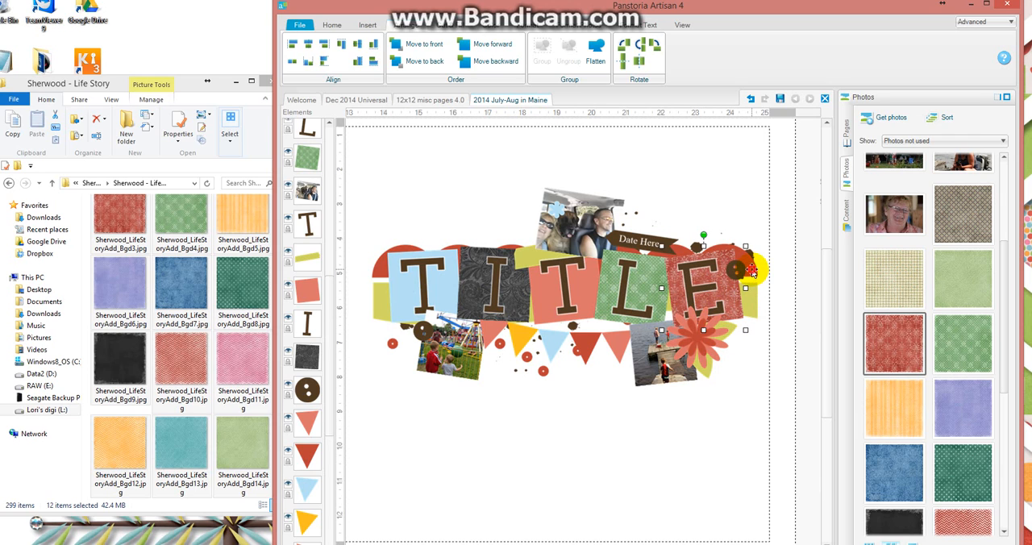
Fill the red scalloped border behind the title with the black Sherwood Life Story paper.
click(751, 271)
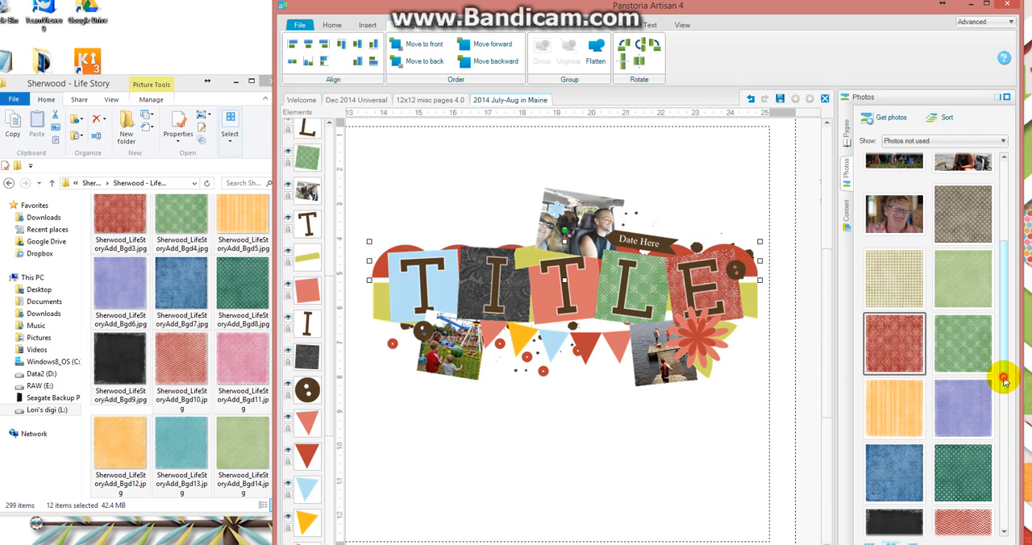
drag(1004, 380, 1006, 439)
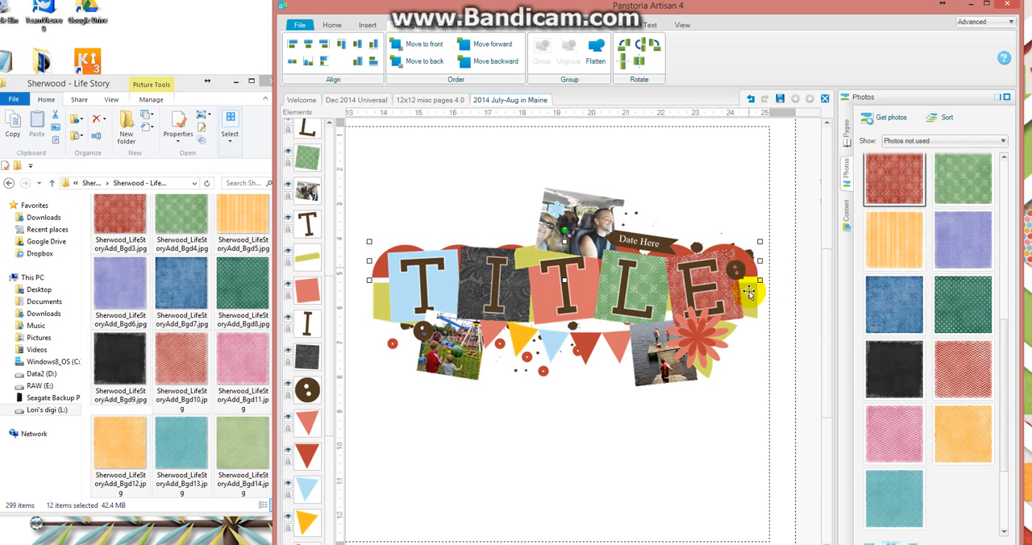
click(549, 345)
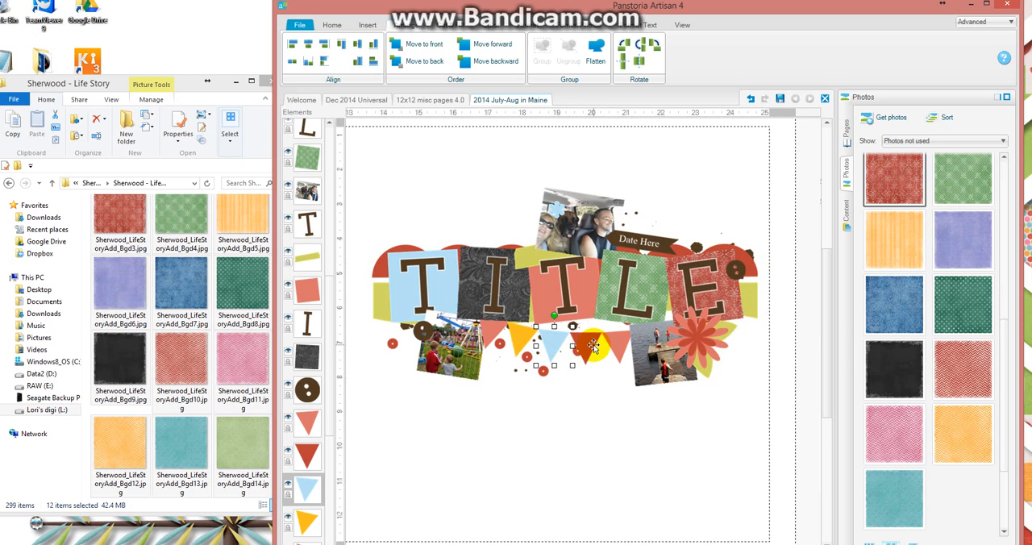
click(591, 344)
click(616, 340)
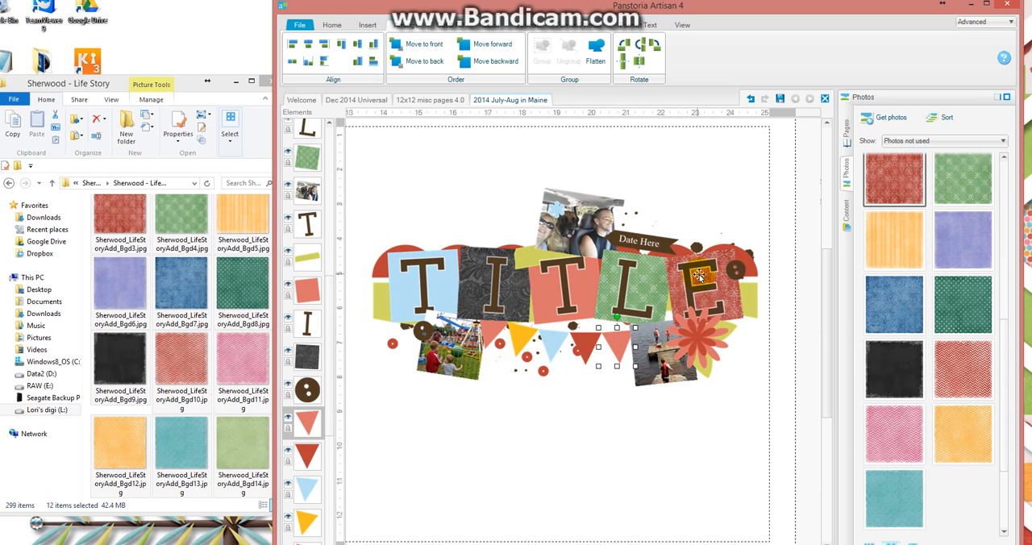
click(761, 267)
right_click(891, 374)
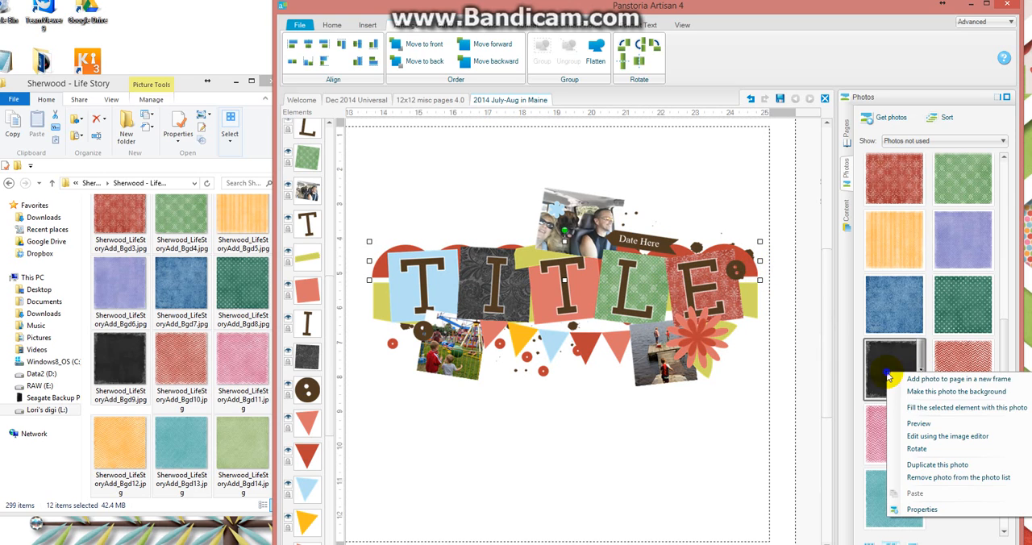
click(916, 408)
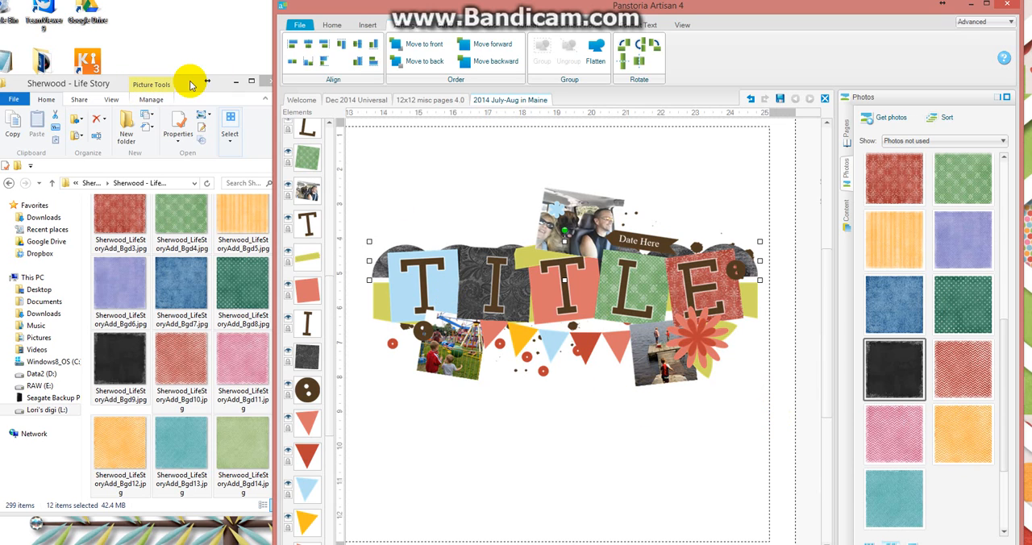
Add the embellishment Sherwood_LifeStory_Roseleaves.png from the kit folder to the page below the title banner.
click(190, 82)
drag(280, 320, 569, 433)
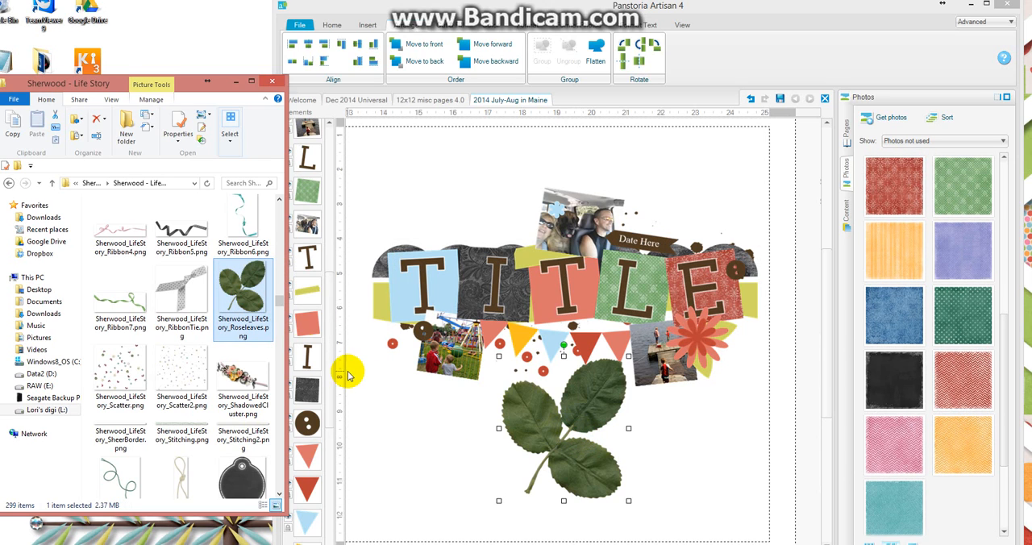
Add the embellishment Sherwood_LifeStory_JournalHeart.png from the kit folder to the page above the title banner.
scroll(274, 293, up, 5)
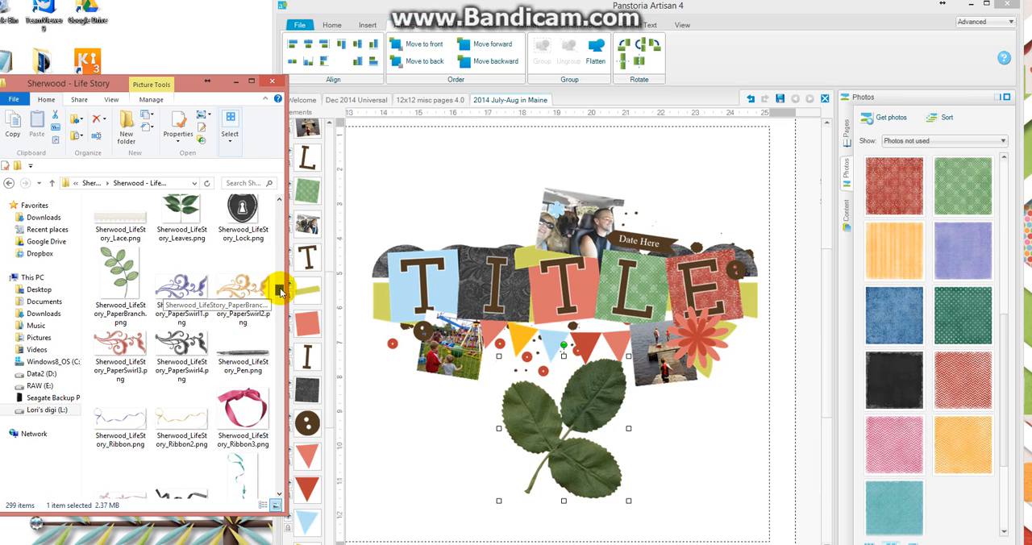
scroll(279, 292, up, 1)
scroll(280, 292, up, 5)
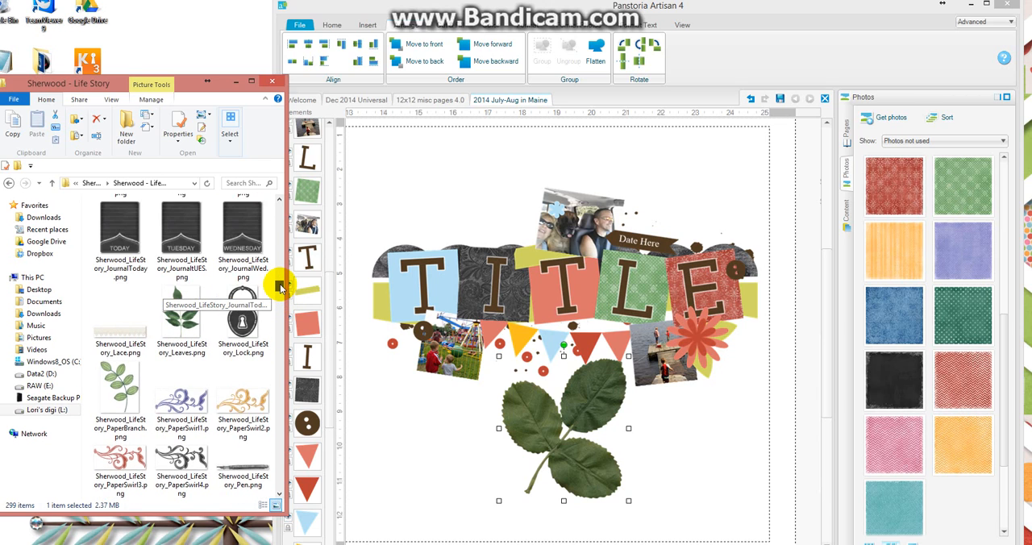
drag(133, 338, 435, 198)
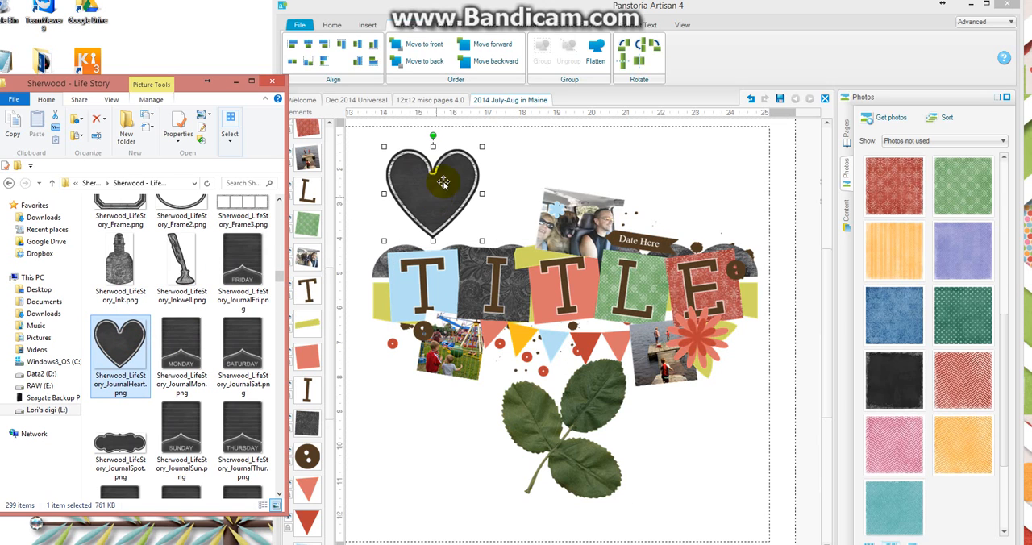
Add the white flower Sherwood_LifeStory_Flower12.png from the kit folder to the workspace beside the page.
drag(279, 281, 279, 273)
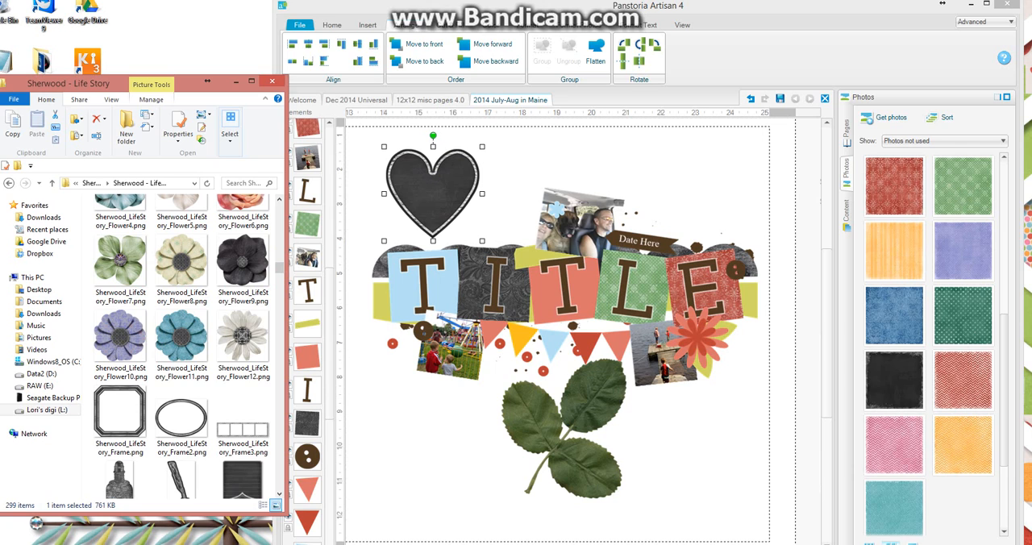
drag(520, 544, 612, 540)
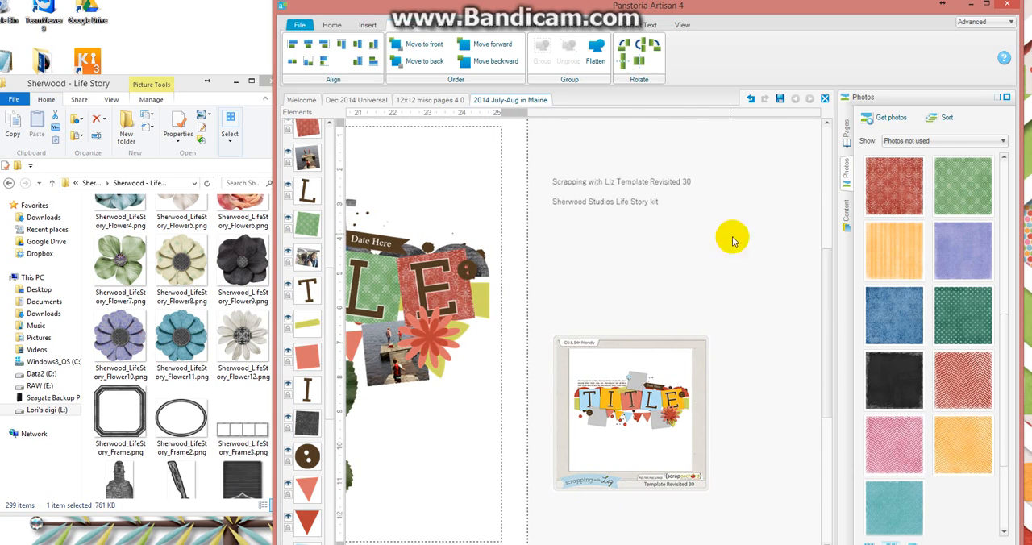
click(179, 83)
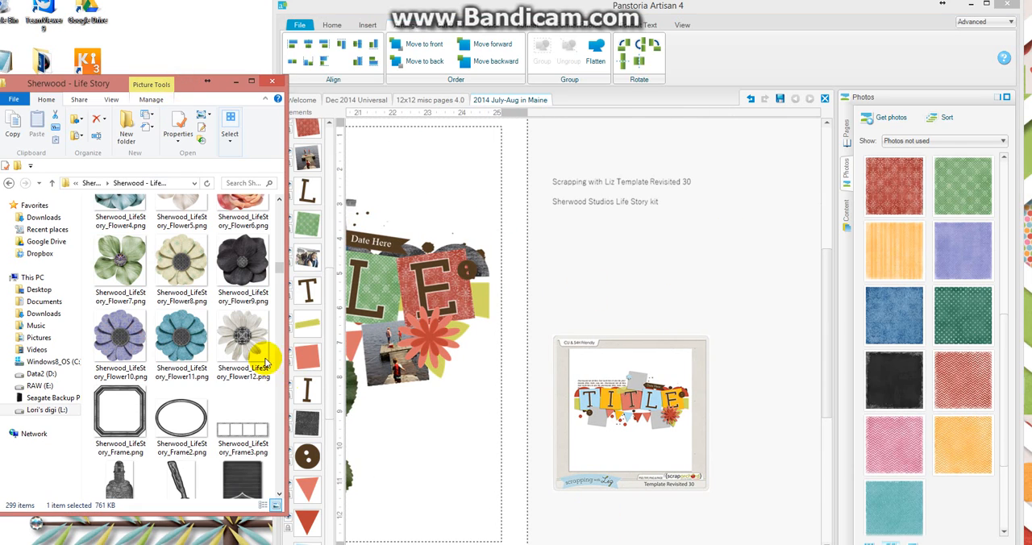
drag(264, 363, 626, 246)
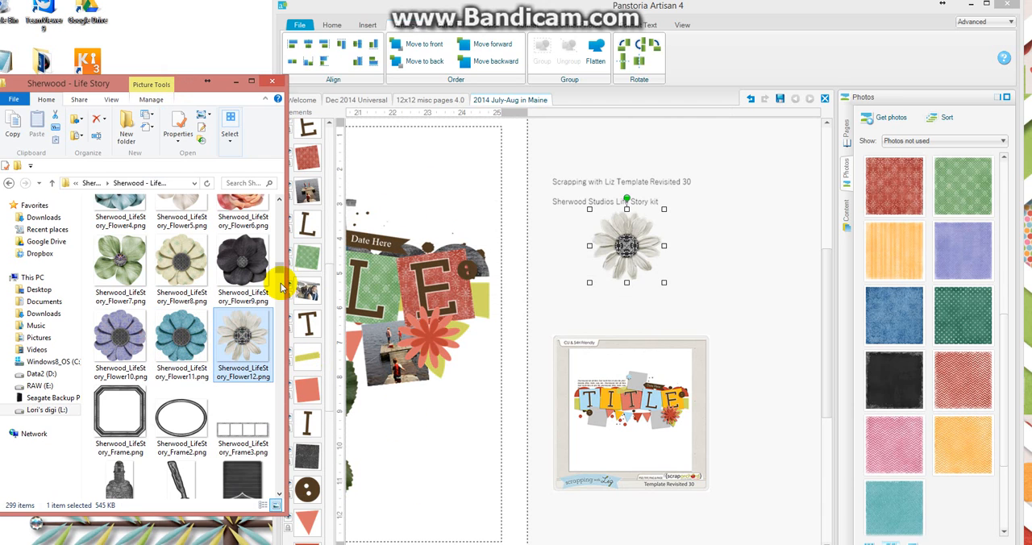
Add Sherwood_LifeStory_ChalkedSwirl2.png and Sherwood_LifeStory_Border.png from the kit folder to the workspace beside the page.
drag(281, 284, 279, 256)
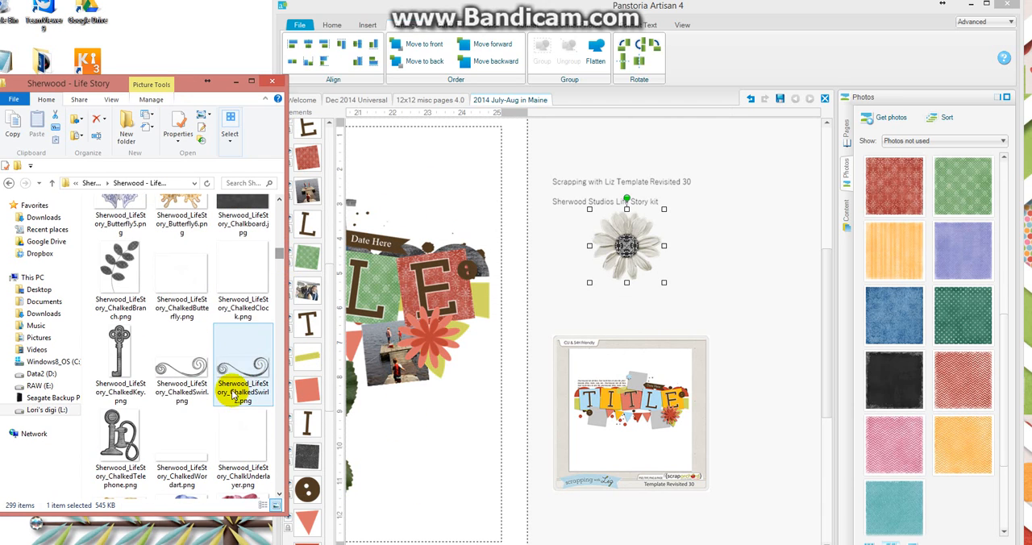
drag(242, 375, 610, 313)
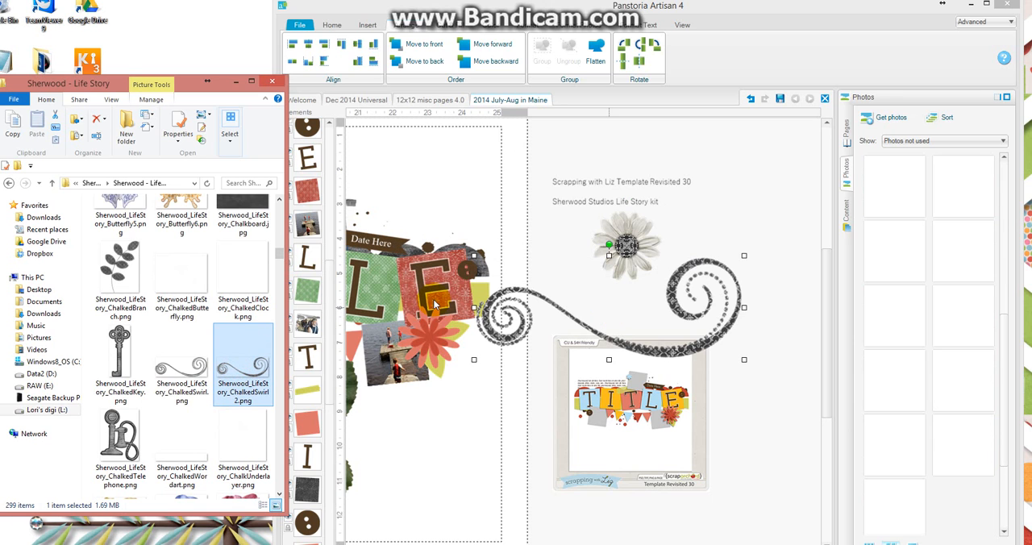
drag(278, 257, 280, 236)
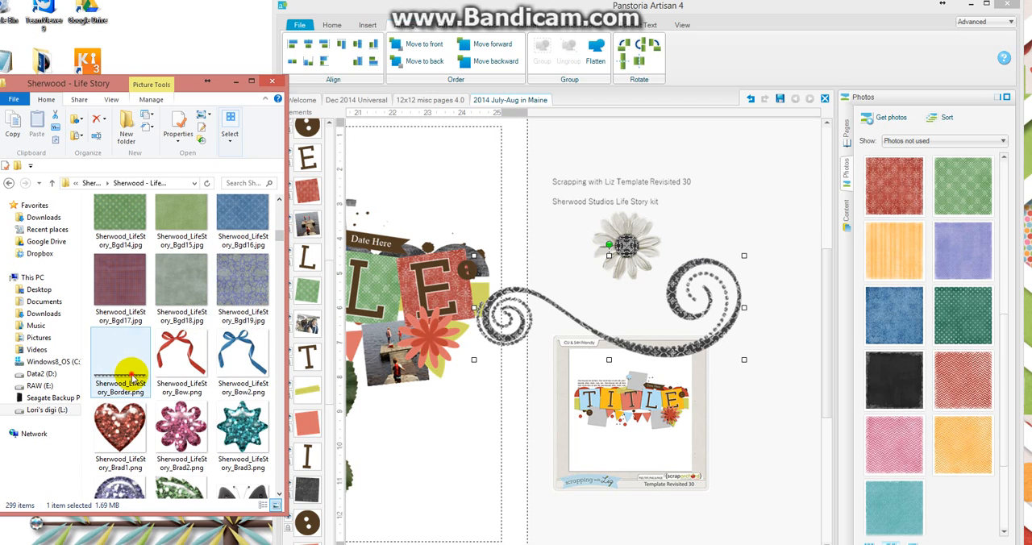
drag(129, 375, 630, 300)
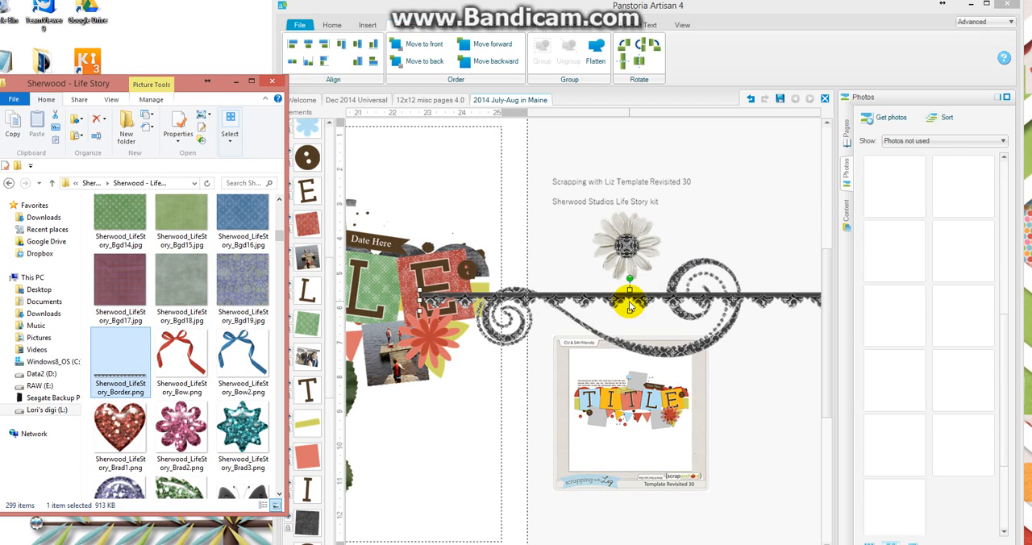
click(777, 360)
Move the black lace border across the title banner and shrink it to the banner's width.
key(ctrl+0)
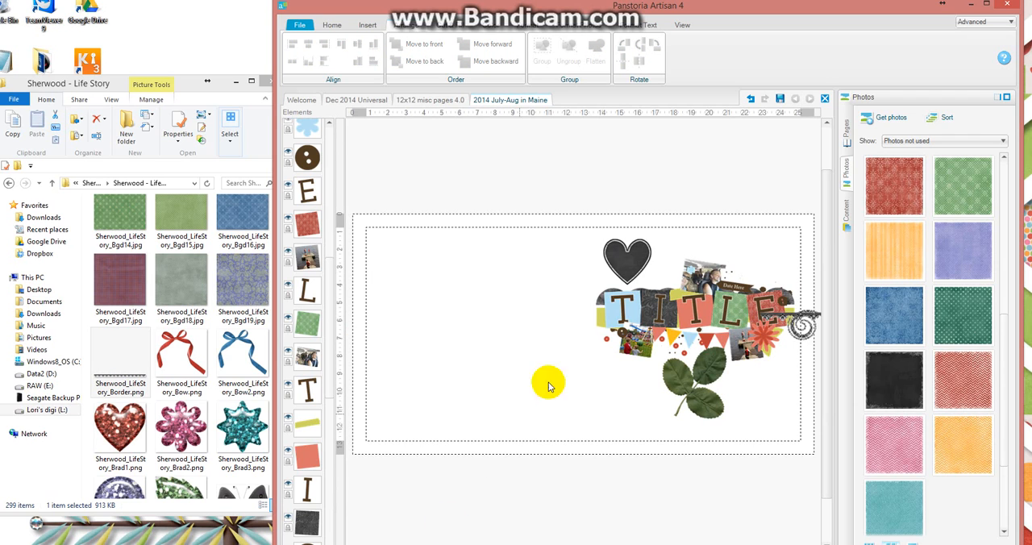
scroll(584, 334, right, 5)
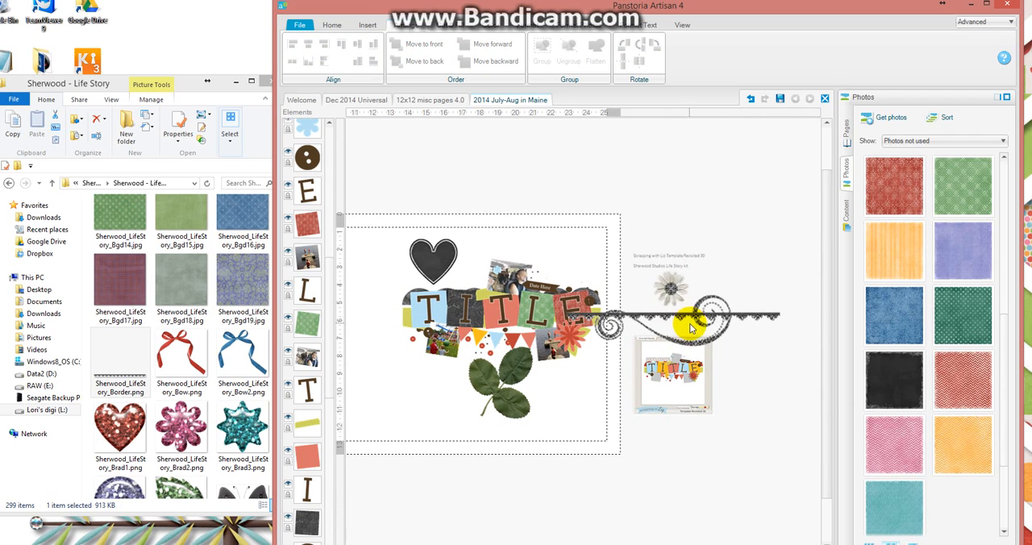
drag(685, 317, 521, 312)
click(616, 319)
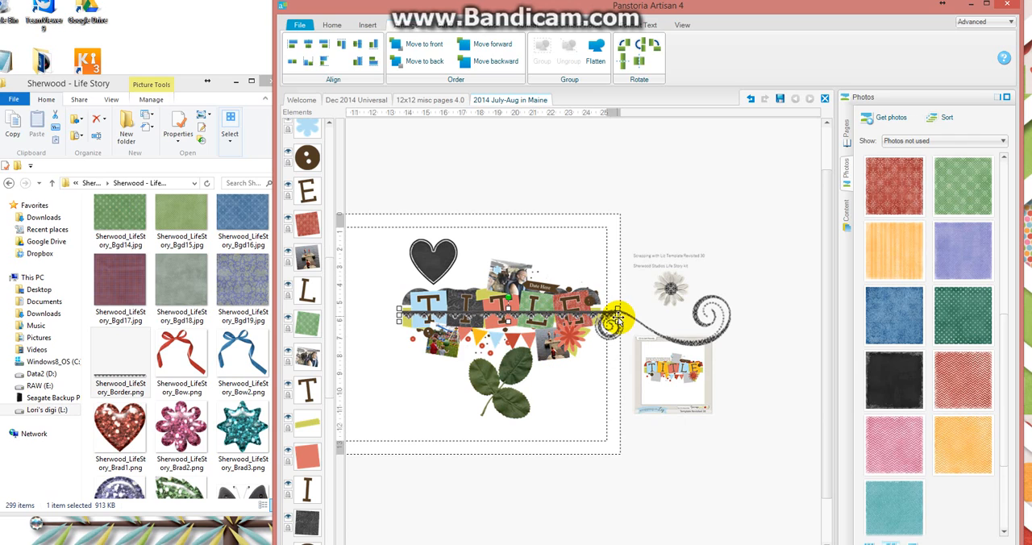
drag(616, 318, 604, 317)
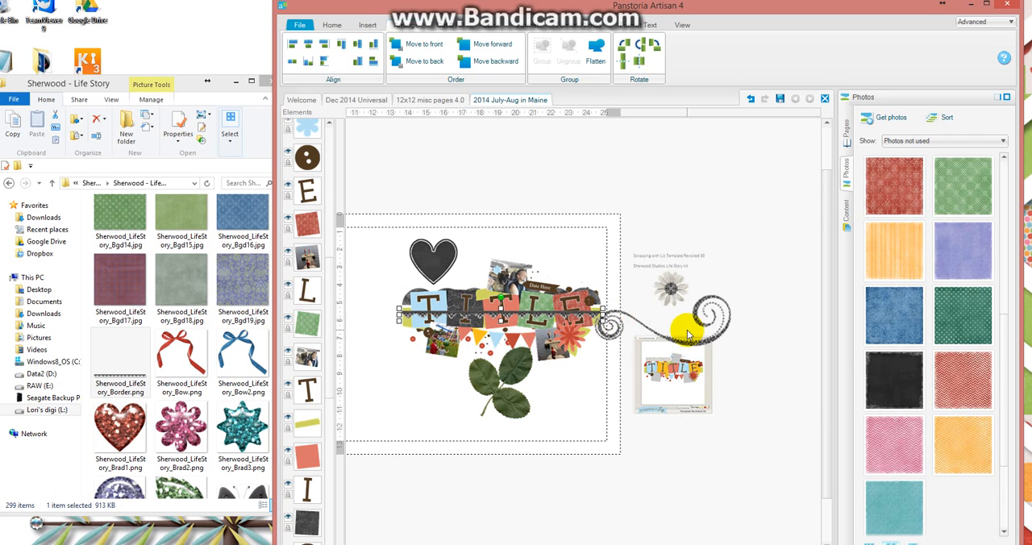
Move the chalked swirl, the rose leaves and the black heart to the workspace clear of the page.
drag(688, 345, 756, 316)
drag(494, 377, 673, 442)
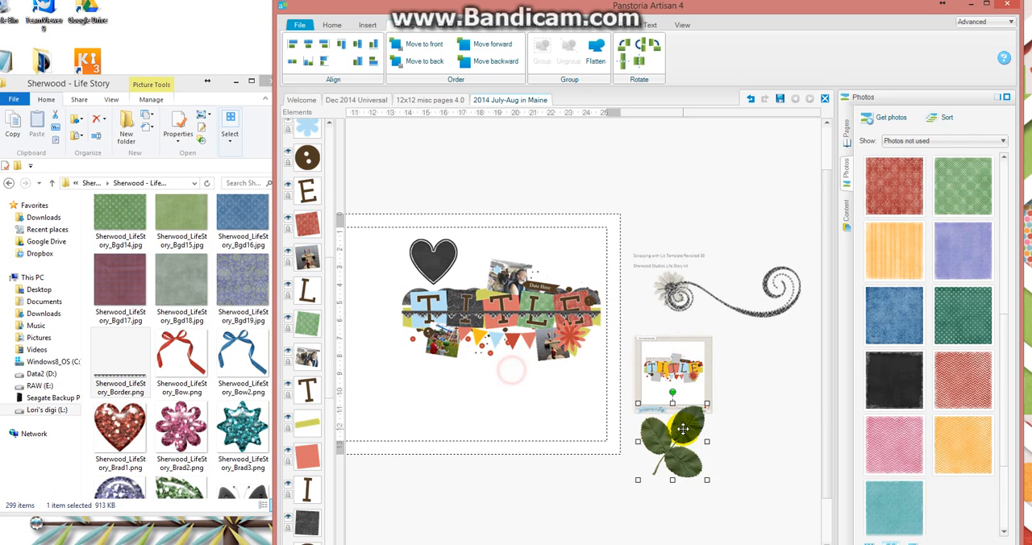
drag(433, 248, 720, 166)
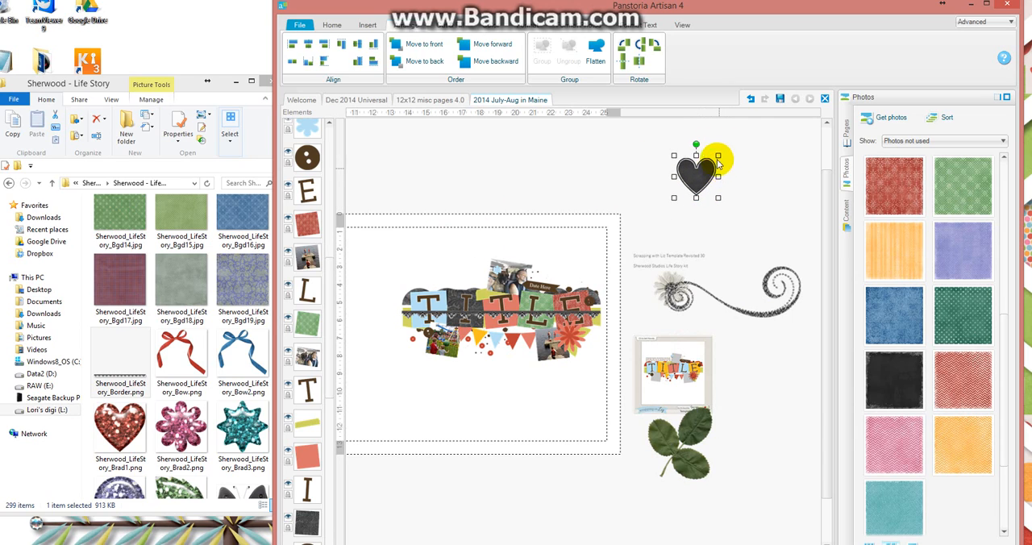
Place the lace border behind the title squares by grouping it with the yellow-green strip, and ungroup the two.
click(405, 314)
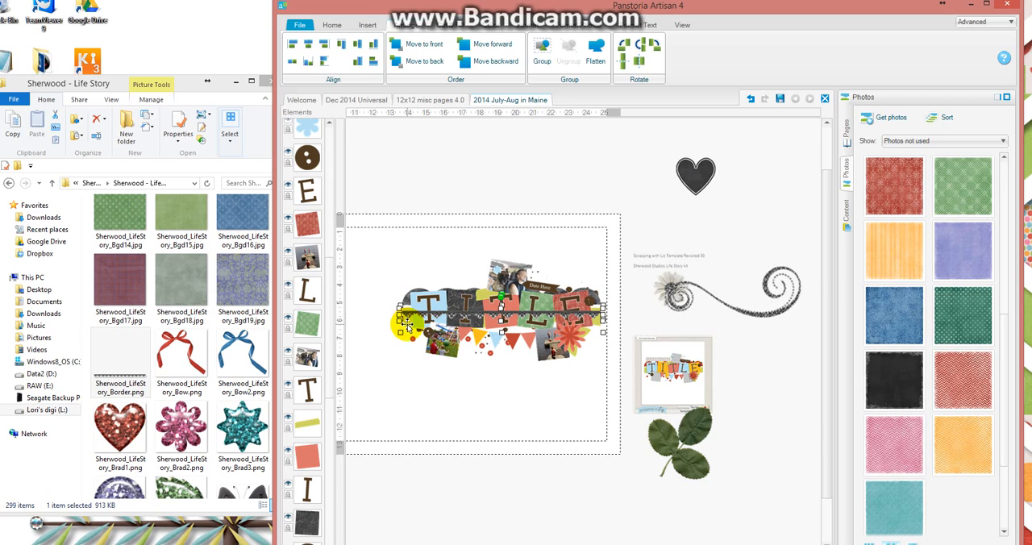
click(541, 50)
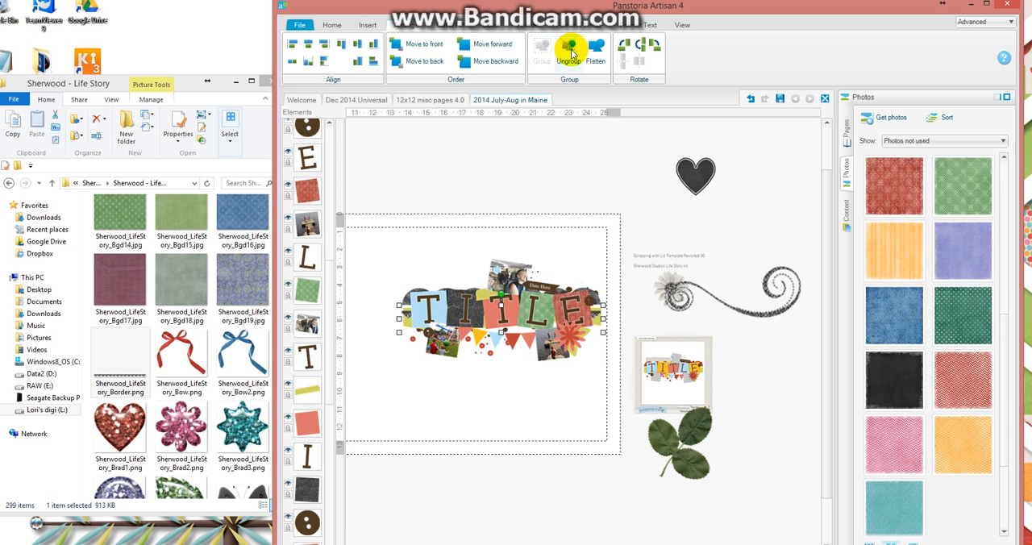
click(571, 52)
click(621, 242)
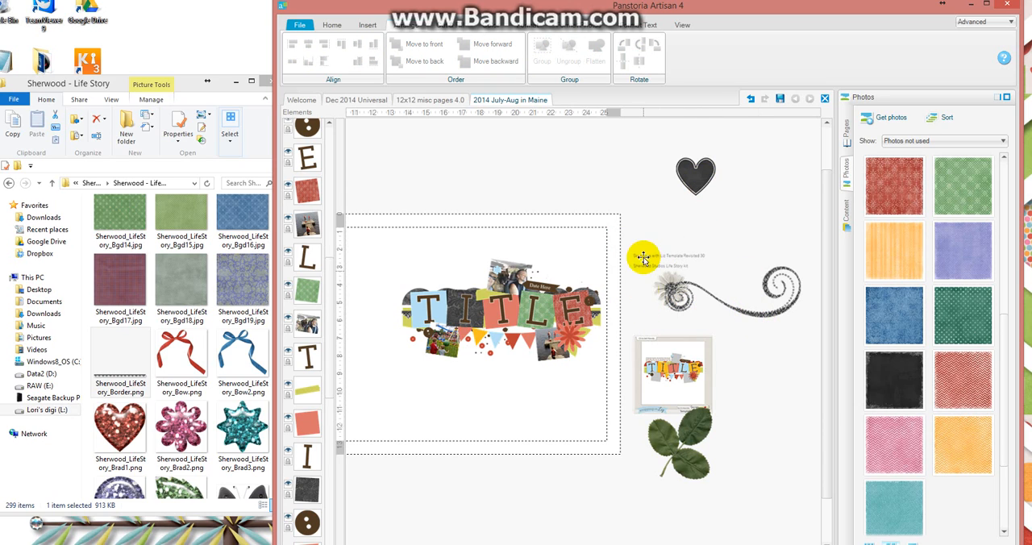
Apply a heavy shadow to all elements of the title cluster on the page.
drag(629, 238, 370, 403)
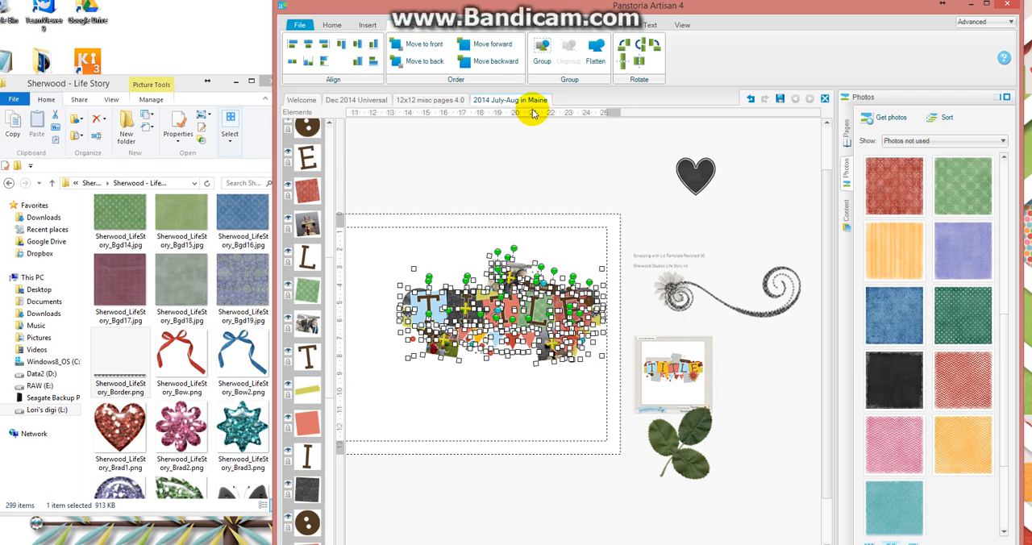
click(528, 26)
click(413, 66)
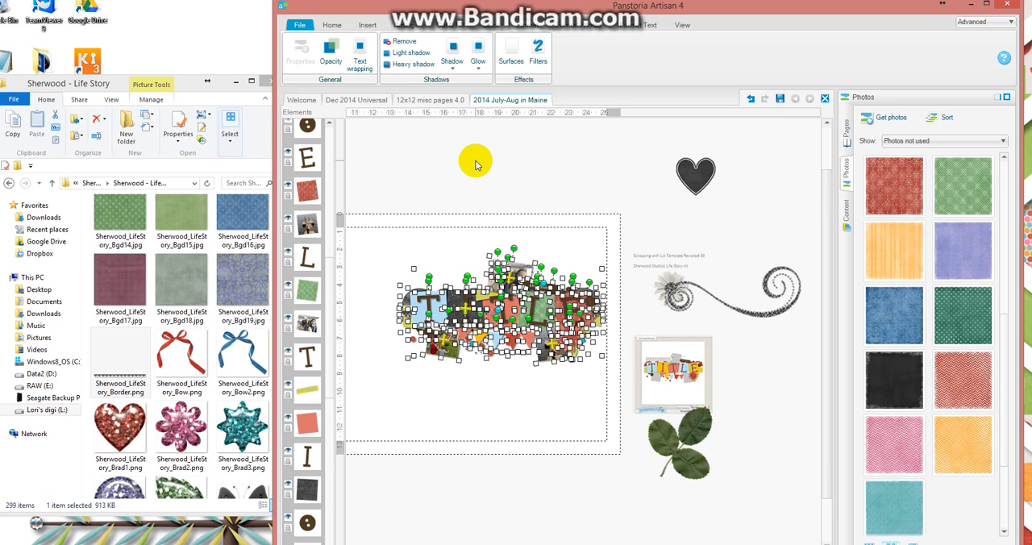
click(471, 183)
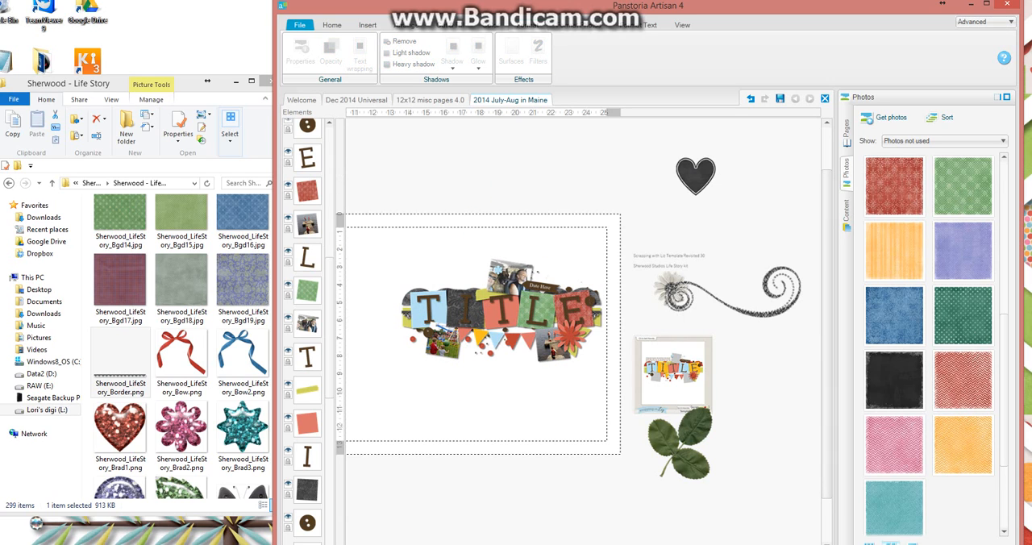
Delete the coral flower and the yellow-green leaves beside the lake photo under the letter E.
drag(512, 544, 533, 541)
drag(637, 544, 604, 544)
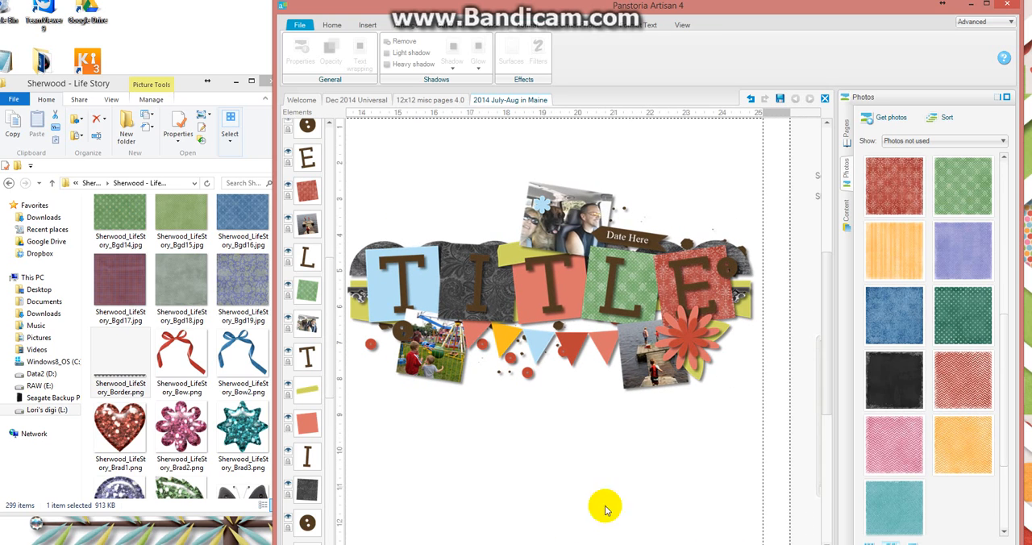
click(686, 341)
key(Delete)
key(Delete)
click(699, 340)
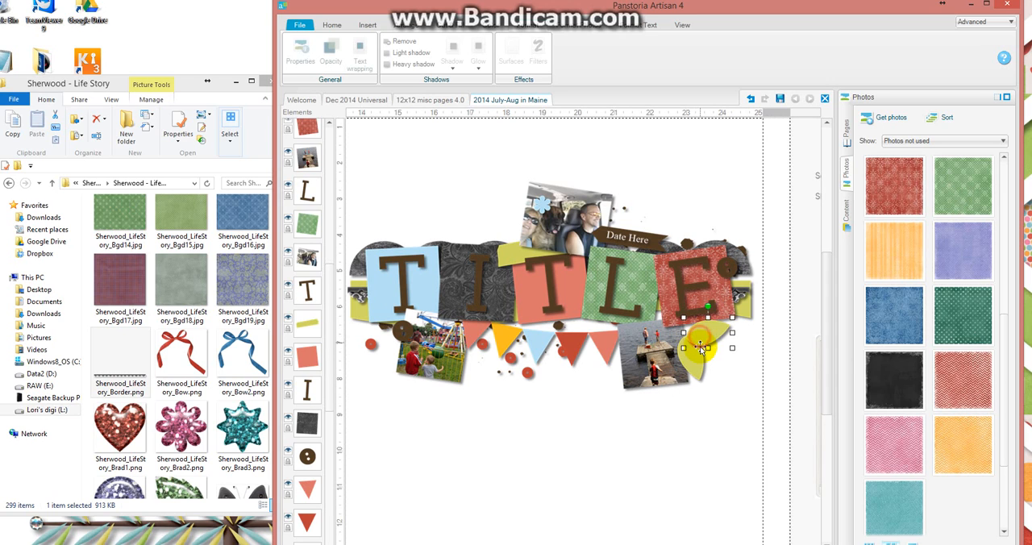
key(Delete)
click(694, 365)
Delete the scattered red and brown dots and the splatters around the title banner.
key(Delete)
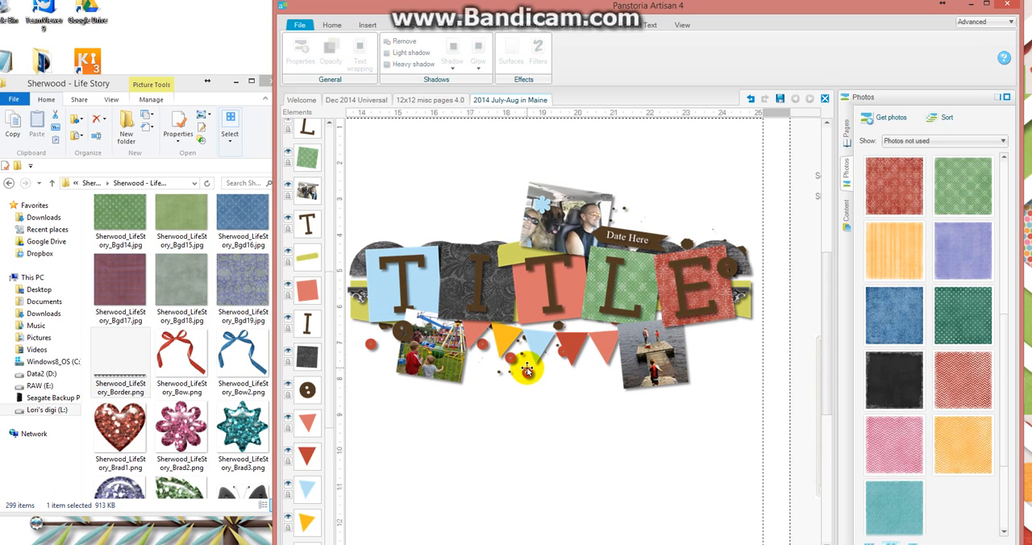
key(Delete)
click(521, 356)
key(Delete)
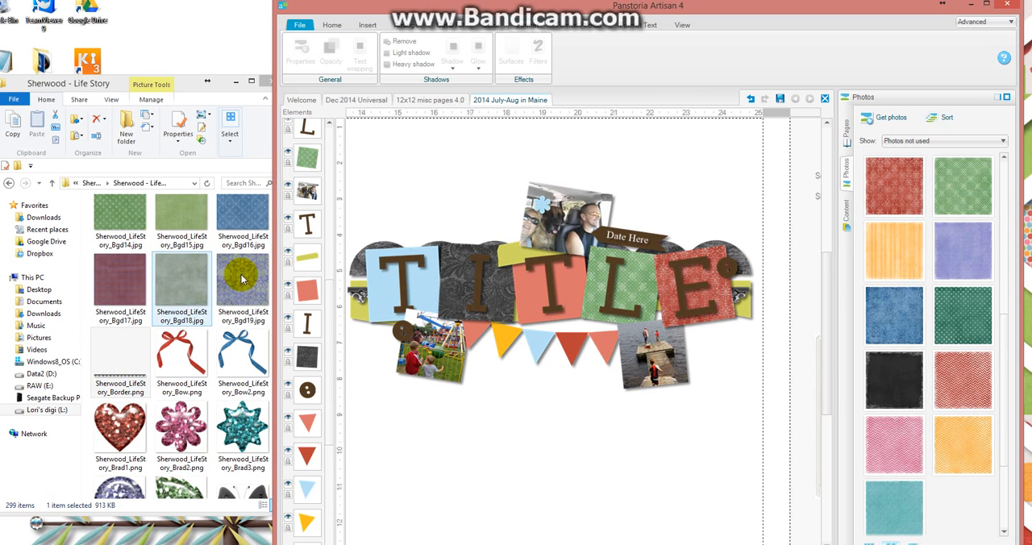
drag(242, 275, 311, 288)
drag(278, 234, 280, 301)
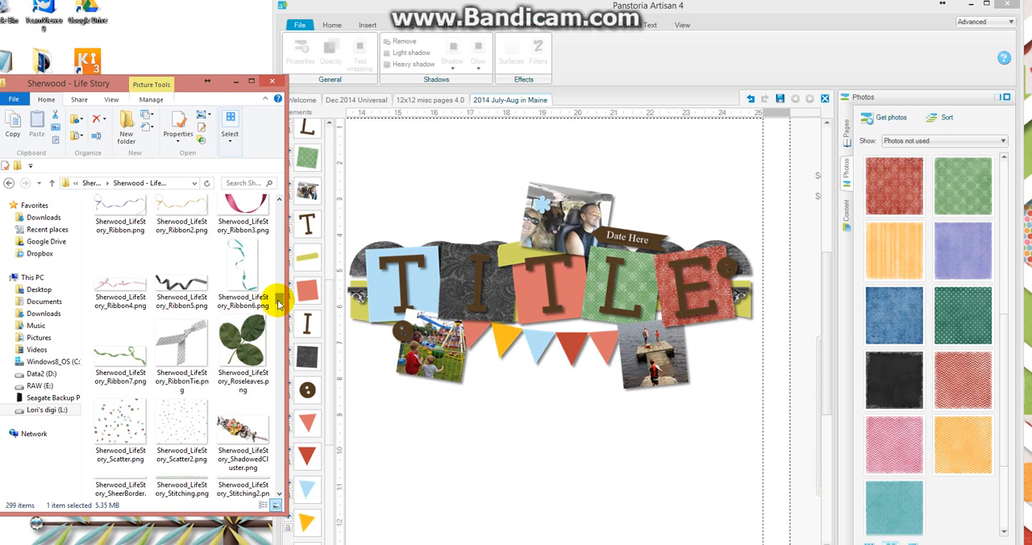
drag(278, 303, 277, 398)
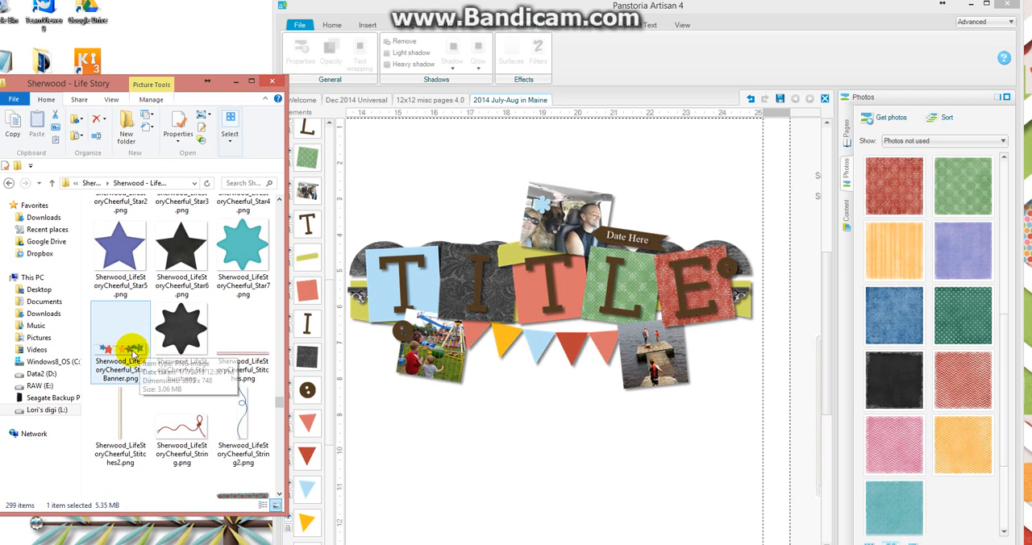
drag(135, 349, 478, 364)
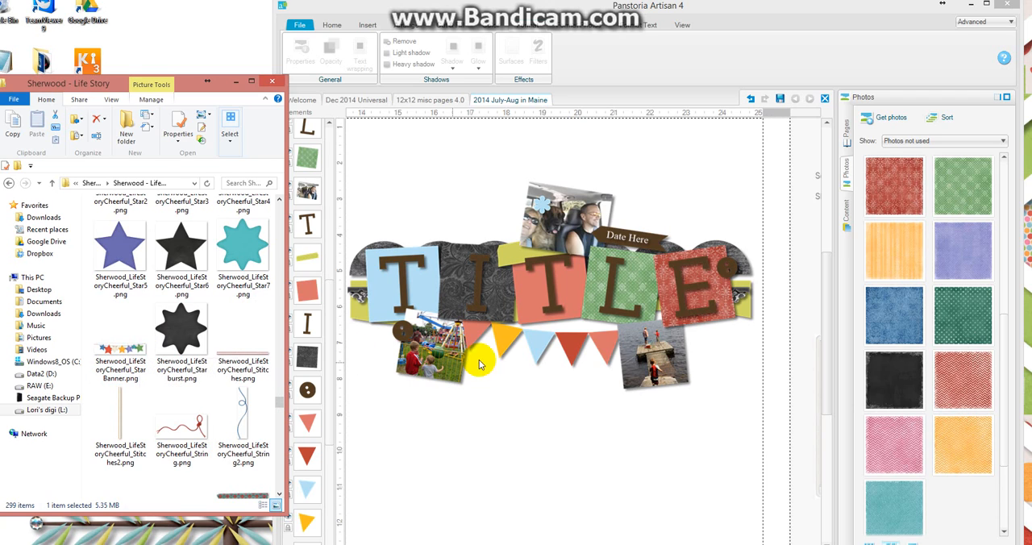
Fill the rightmost pennant under the title with the blue paper and the pennant beside it with the red chevron paper.
click(604, 342)
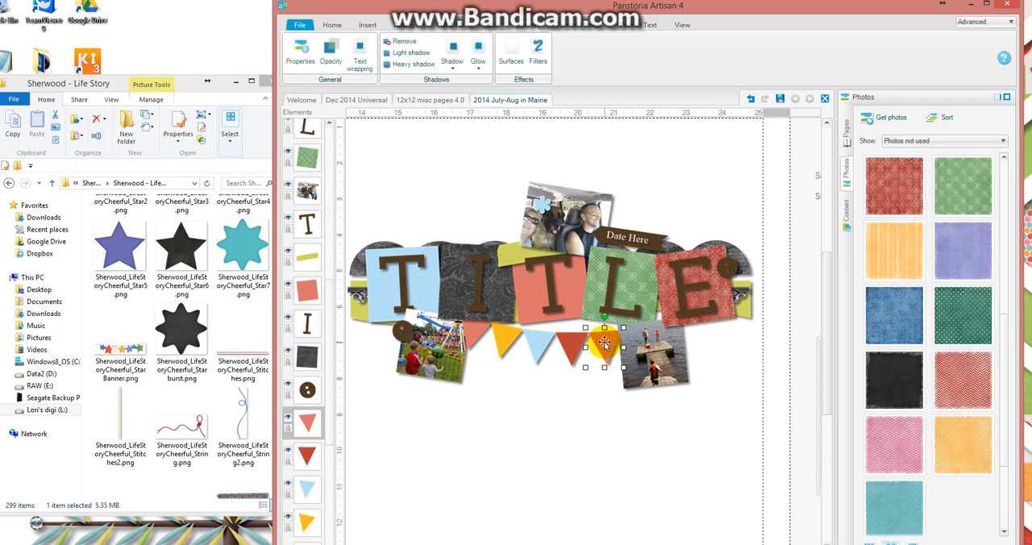
right_click(903, 322)
click(916, 358)
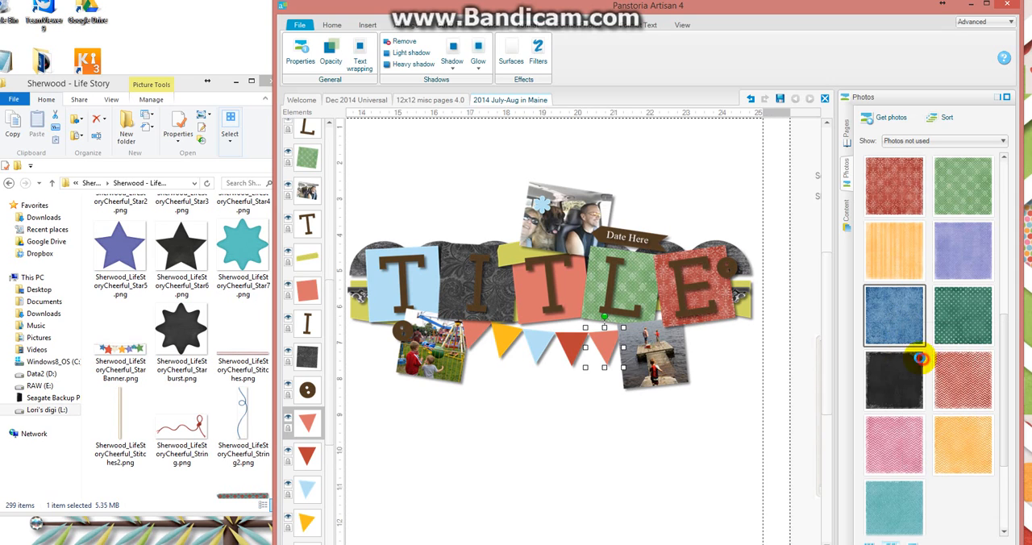
click(573, 342)
right_click(953, 376)
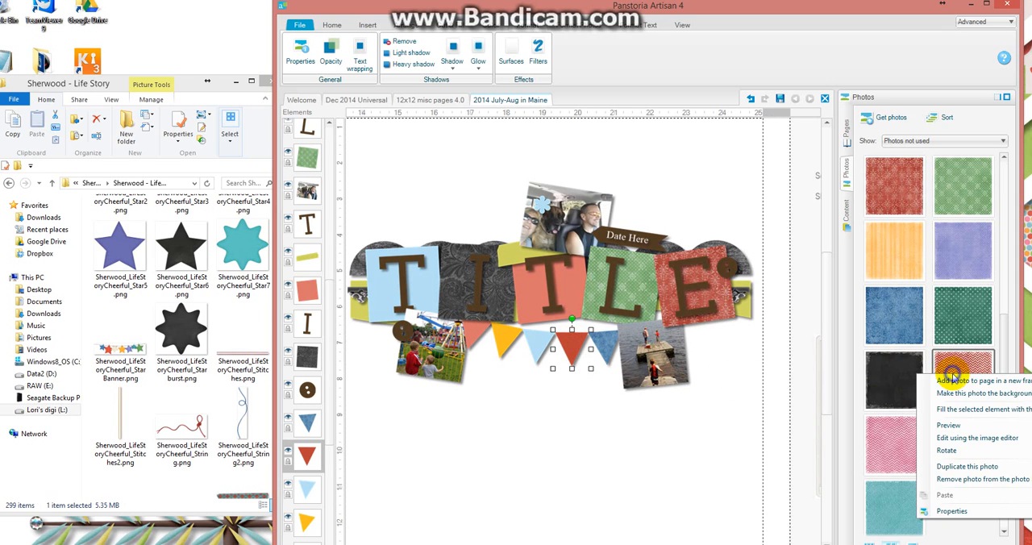
click(967, 412)
Fill the light blue middle pennant with the light green patterned paper and the yellow pennant with the yellow chevron paper.
click(538, 340)
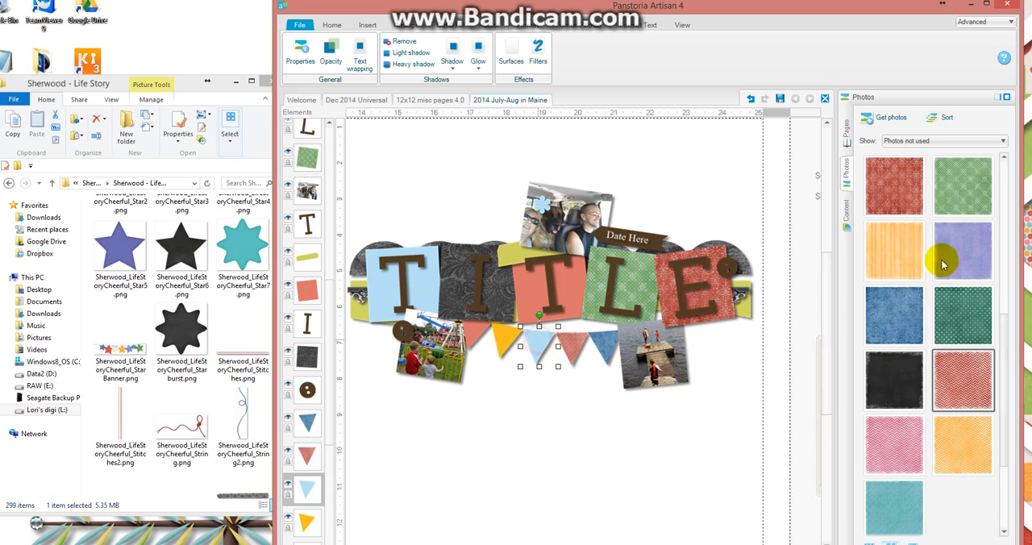
right_click(964, 203)
click(959, 238)
click(502, 337)
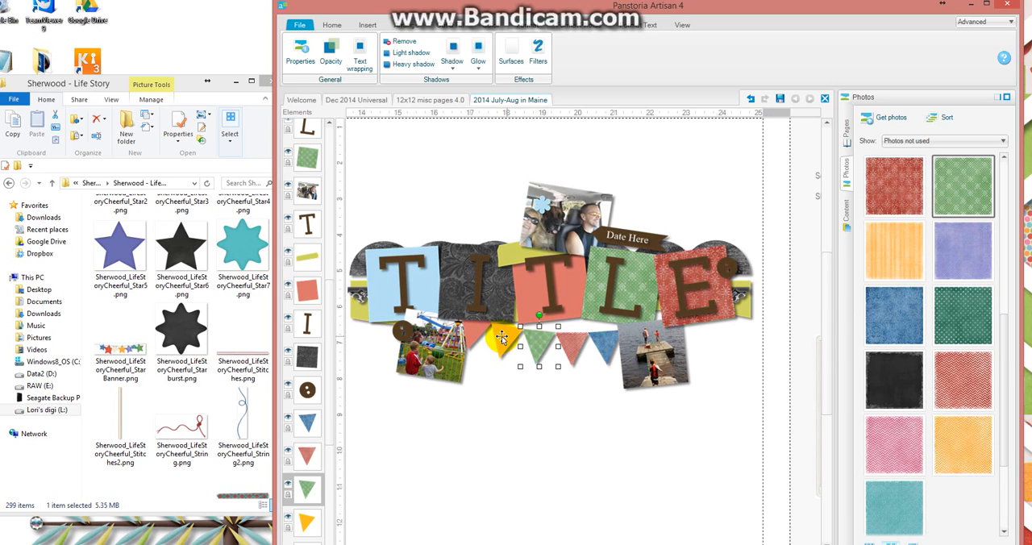
right_click(989, 448)
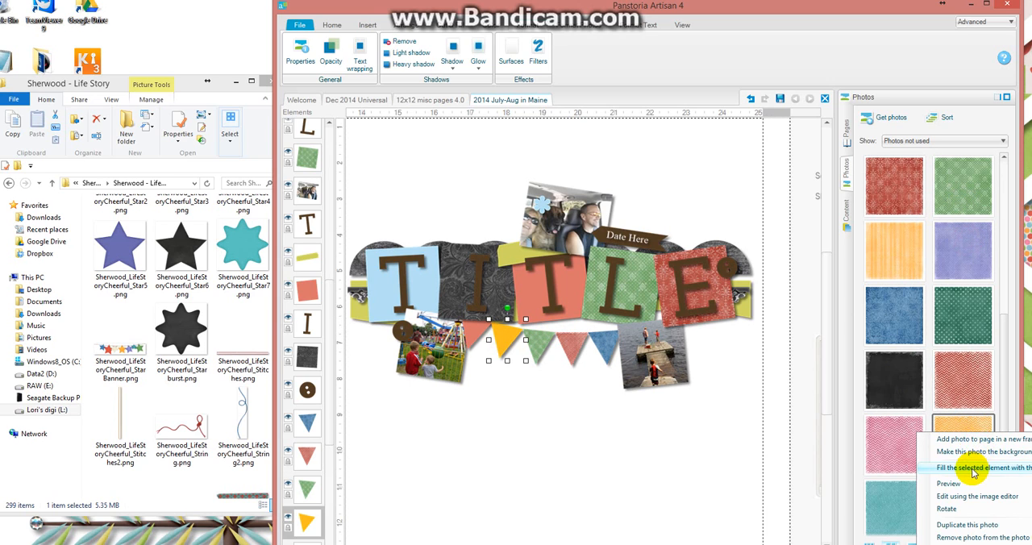
click(978, 463)
Fill the leftmost coral pennant with the dark green dotted paper.
click(475, 331)
right_click(953, 316)
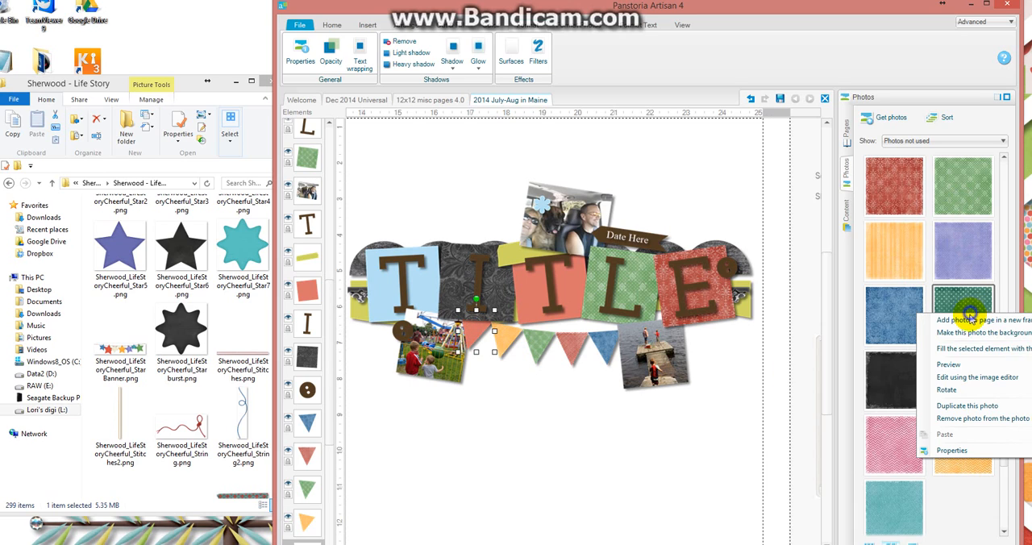
click(964, 352)
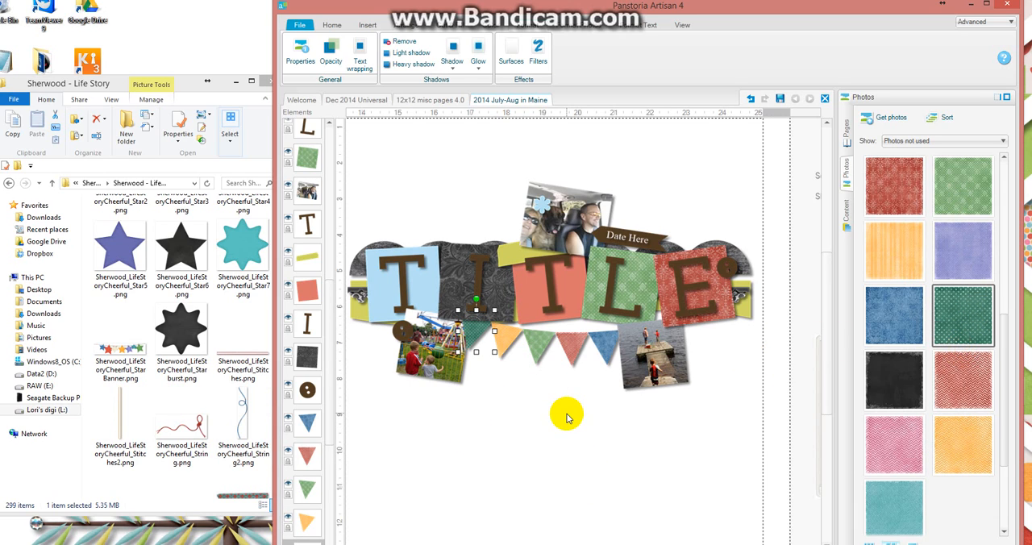
Select the yellow-green strip behind the title squares.
click(748, 311)
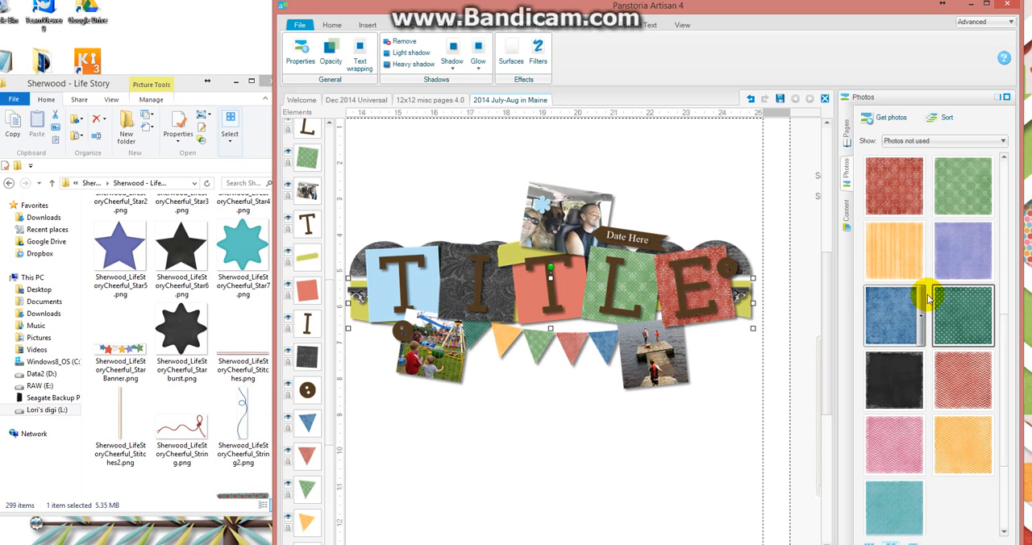